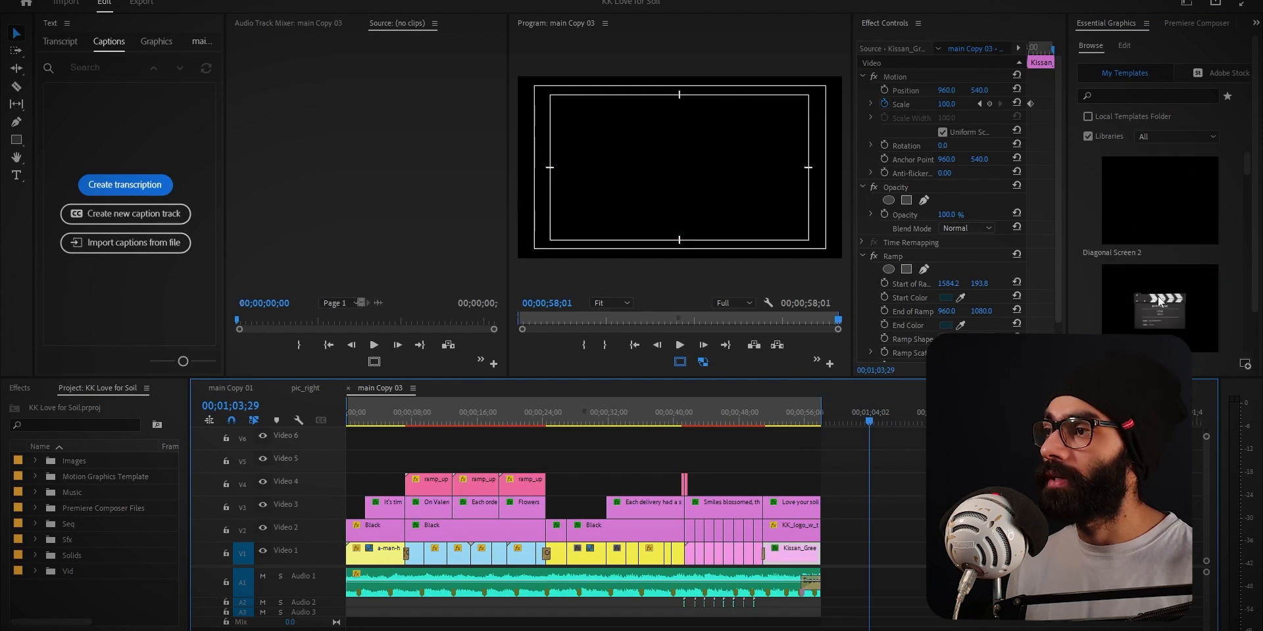
Add the wordRamp_centerAlign template to the Video 1 track at 00;01;03;29, after the last clip, and play it
{"action": "scroll", "coordinate": [1158, 298], "scroll_direction": "down", "scroll_amount": 3}
{"action": "scroll", "coordinate": [1158, 298], "scroll_direction": "down", "scroll_amount": 2}
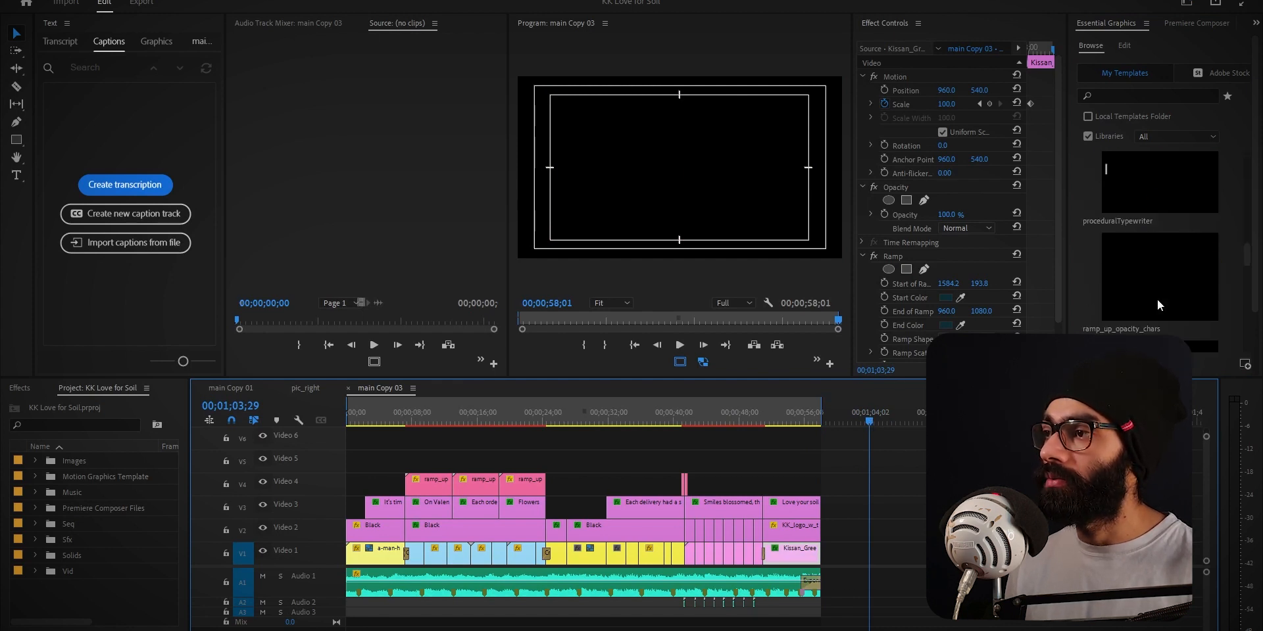
{"action": "left_click_drag", "start_coordinate": [1161, 300], "coordinate": [873, 558]}
{"action": "key", "text": "equal"}
{"action": "key", "text": "equal"}
{"action": "key", "text": "space"}
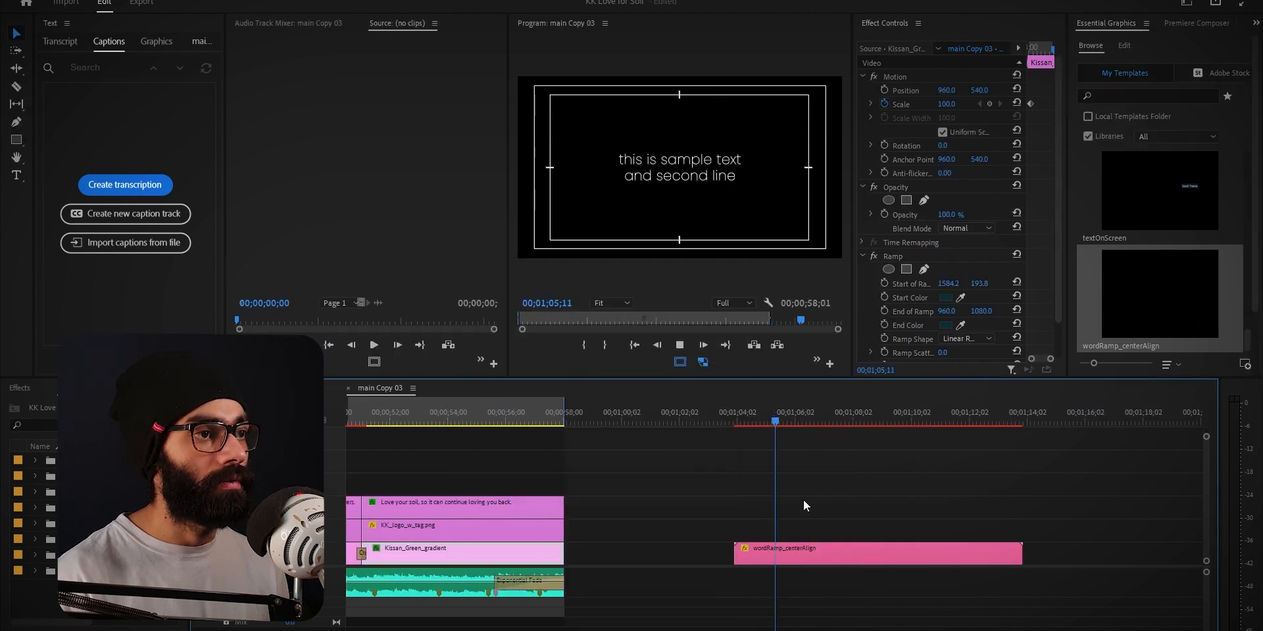
{"action": "left_click", "coordinate": [715, 161]}
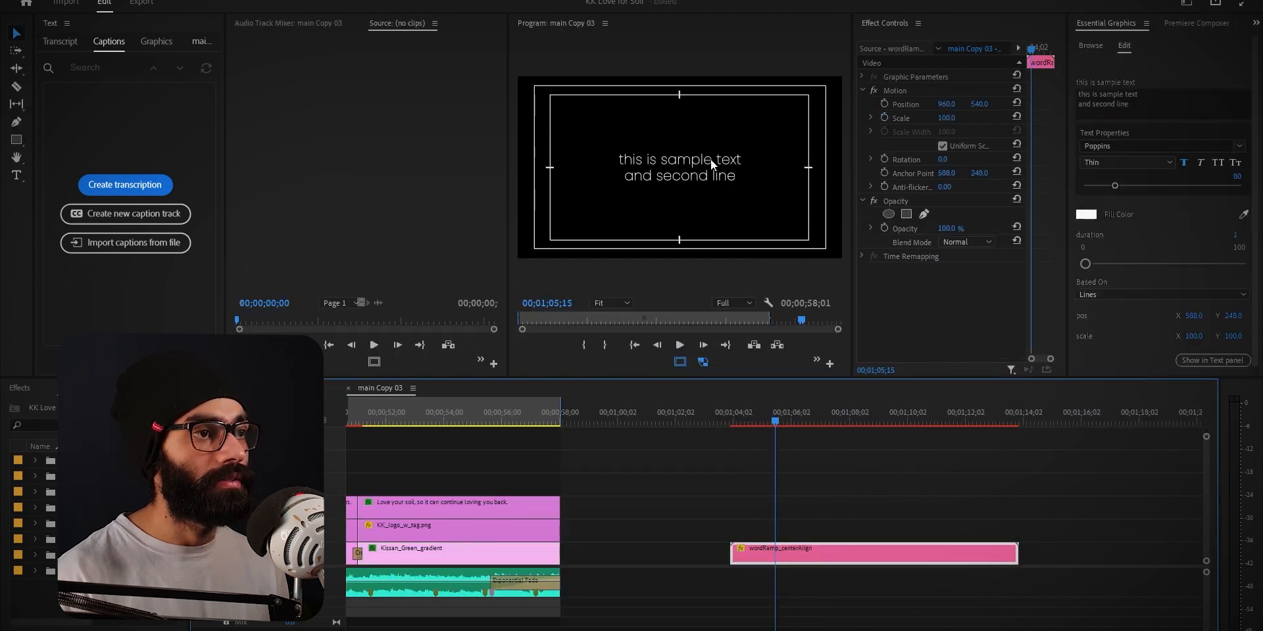
Widen the Program monitor and replay the wordRamp_centerAlign animation from the clip's start
{"action": "left_click_drag", "start_coordinate": [745, 412], "coordinate": [736, 425]}
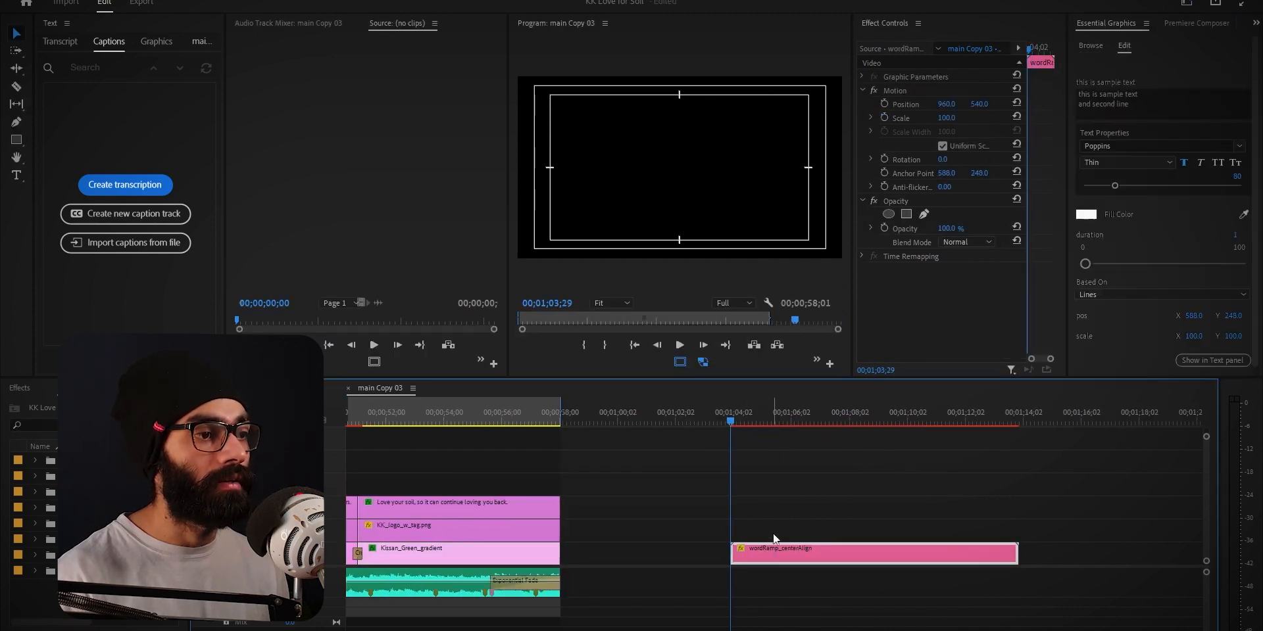
{"action": "key", "text": "space"}
{"action": "key", "text": "space"}
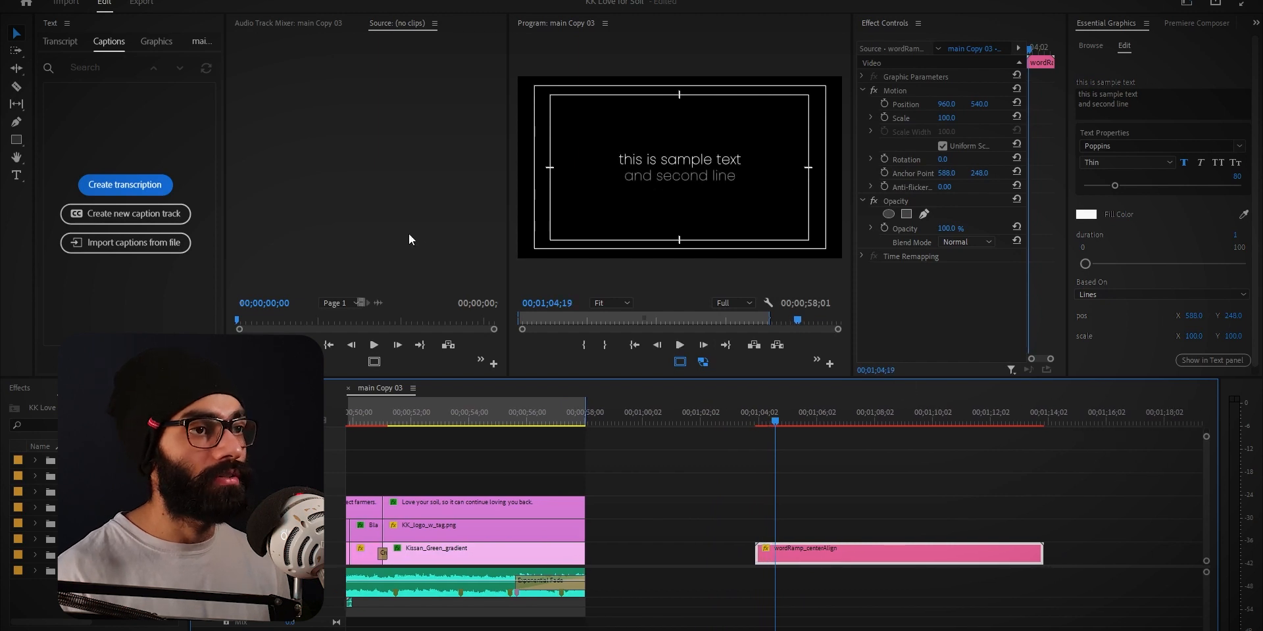
{"action": "left_click_drag", "start_coordinate": [511, 236], "coordinate": [393, 235]}
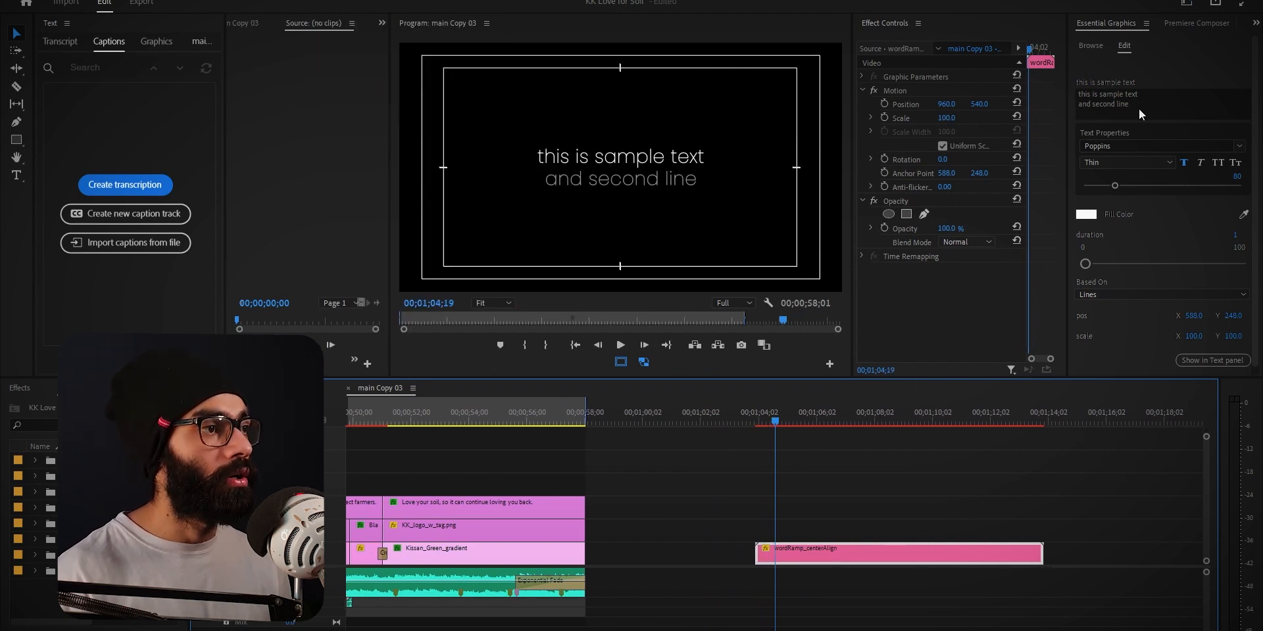
{"action": "scroll", "coordinate": [1148, 231], "scroll_direction": "down", "scroll_amount": 1}
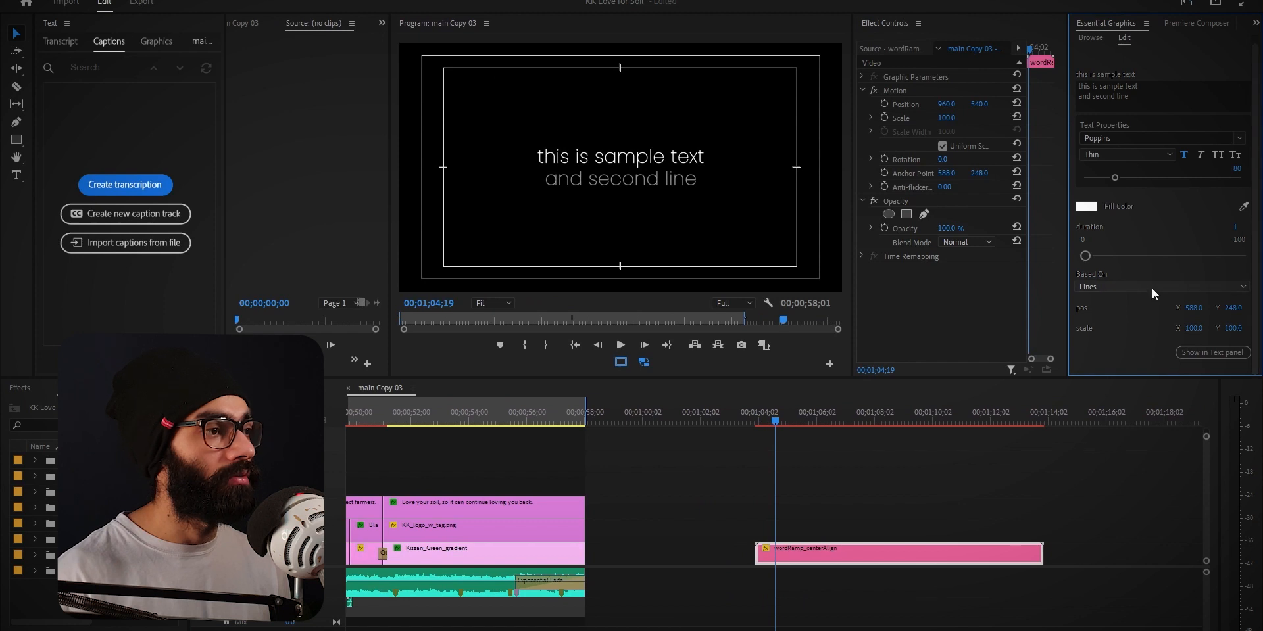
{"action": "left_click_drag", "start_coordinate": [769, 419], "coordinate": [756, 428]}
{"action": "key", "text": "space"}
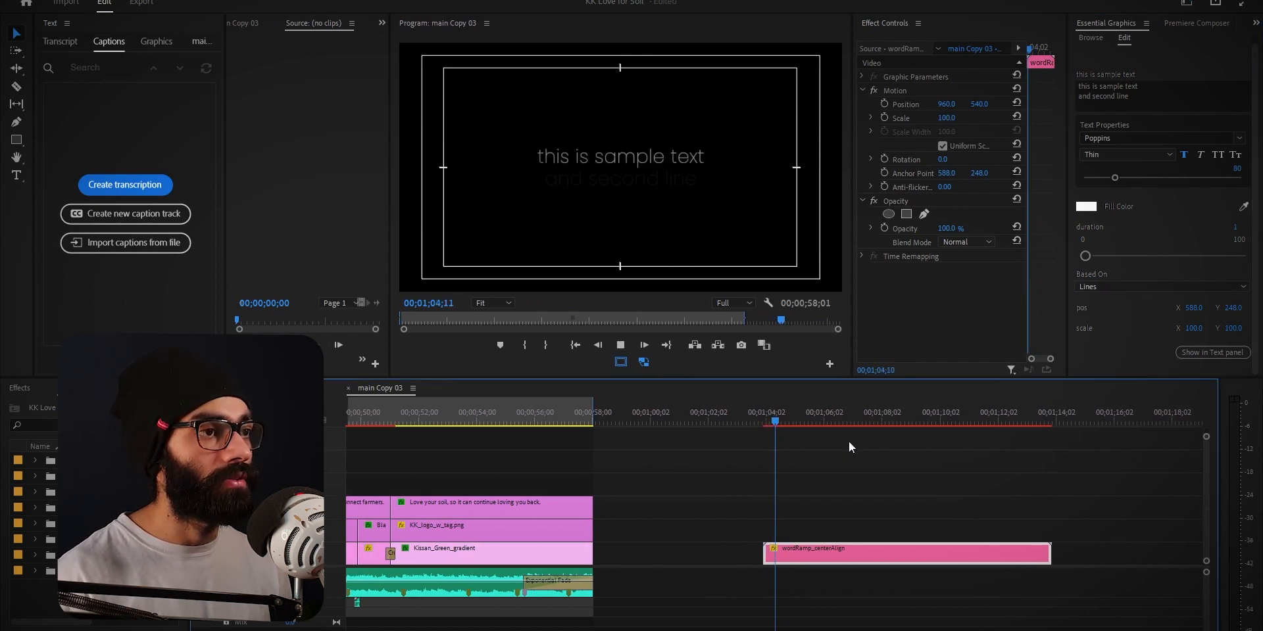
Set the word ramp's Based On option to Characters and play the clip from its start
{"action": "left_click", "coordinate": [1138, 290]}
{"action": "left_click", "coordinate": [1133, 301]}
{"action": "left_click", "coordinate": [748, 421]}
{"action": "key", "text": "space"}
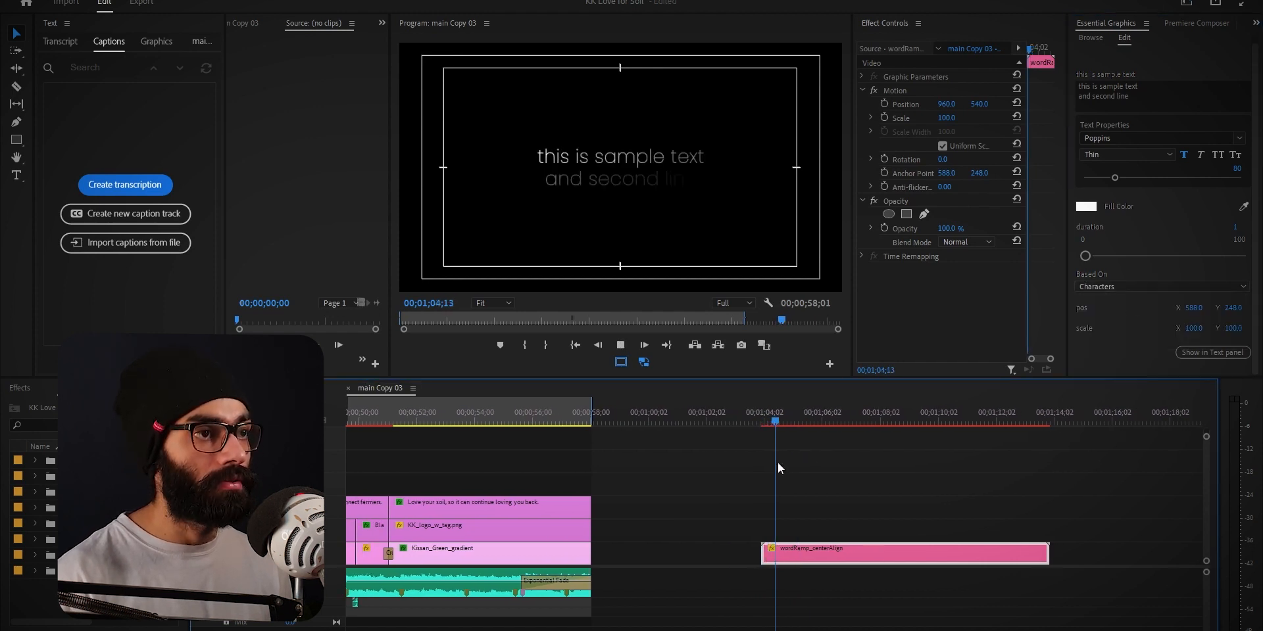
{"action": "key", "text": "space"}
Set the word ramp's Based On option to Words and play the clip from its start
{"action": "left_click_drag", "start_coordinate": [751, 425], "coordinate": [761, 426]}
{"action": "left_click", "coordinate": [1123, 284]}
{"action": "left_click", "coordinate": [1114, 326]}
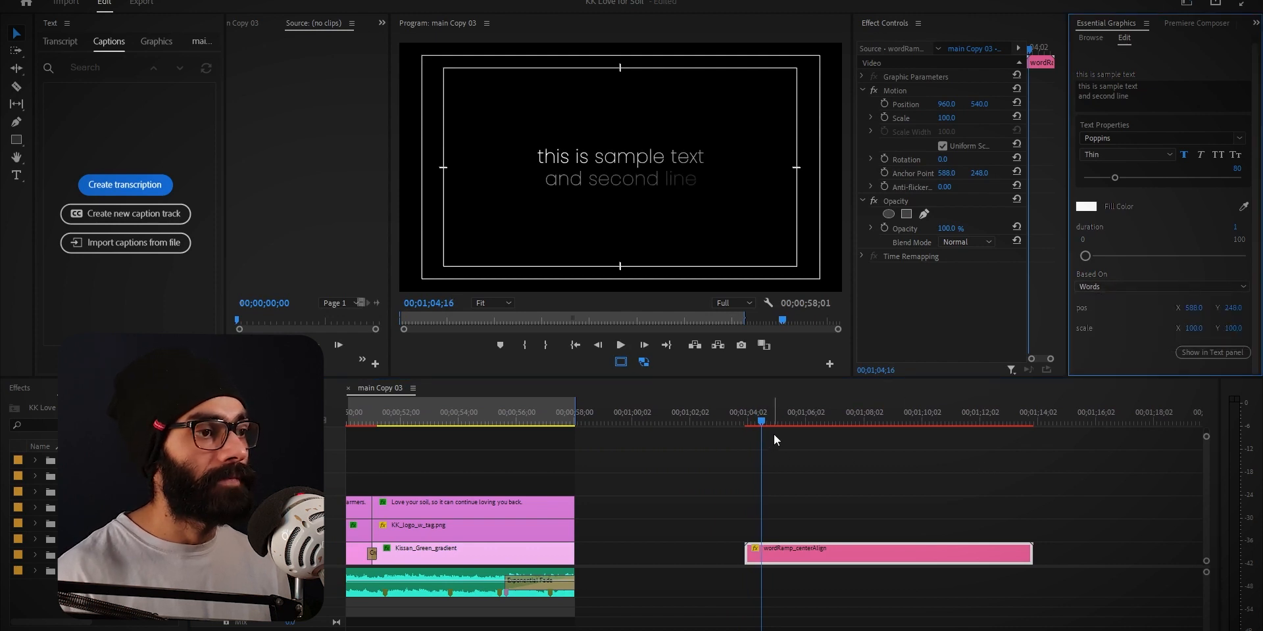
{"action": "left_click", "coordinate": [756, 425]}
{"action": "key", "text": "space"}
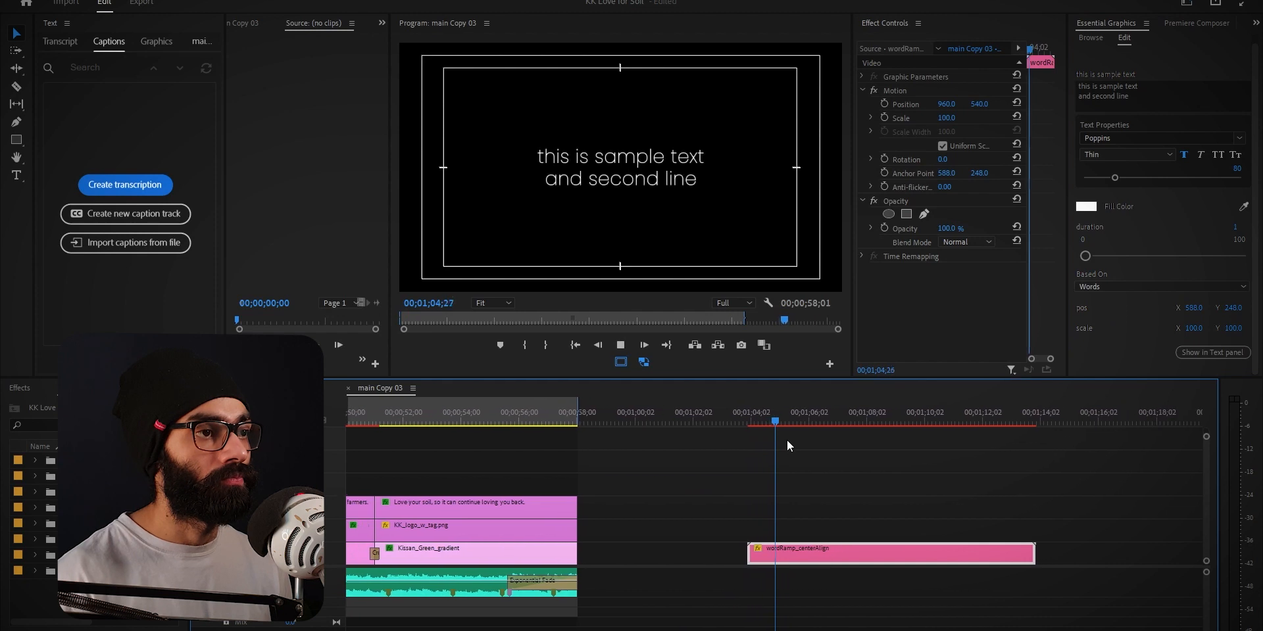
{"action": "left_click", "coordinate": [756, 421]}
{"action": "left_click", "coordinate": [774, 425]}
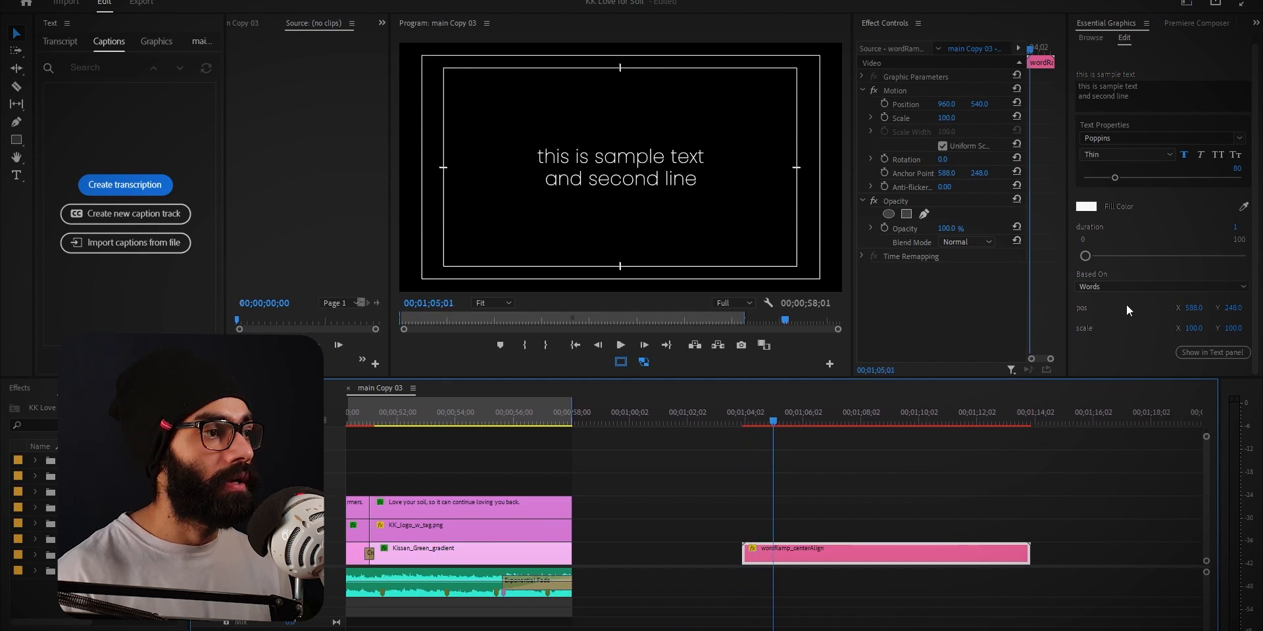
Try shifting the text's horizontal position, undo it, and set the fill colour to light red FF5858
{"action": "mouse_move", "coordinate": [1194, 309]}
{"action": "left_mouse_down"}
{"action": "mouse_move", "coordinate": [1235, 311]}
{"action": "mouse_move", "coordinate": [1189, 312]}
{"action": "left_mouse_up"}
{"action": "key", "text": "ctrl+z"}
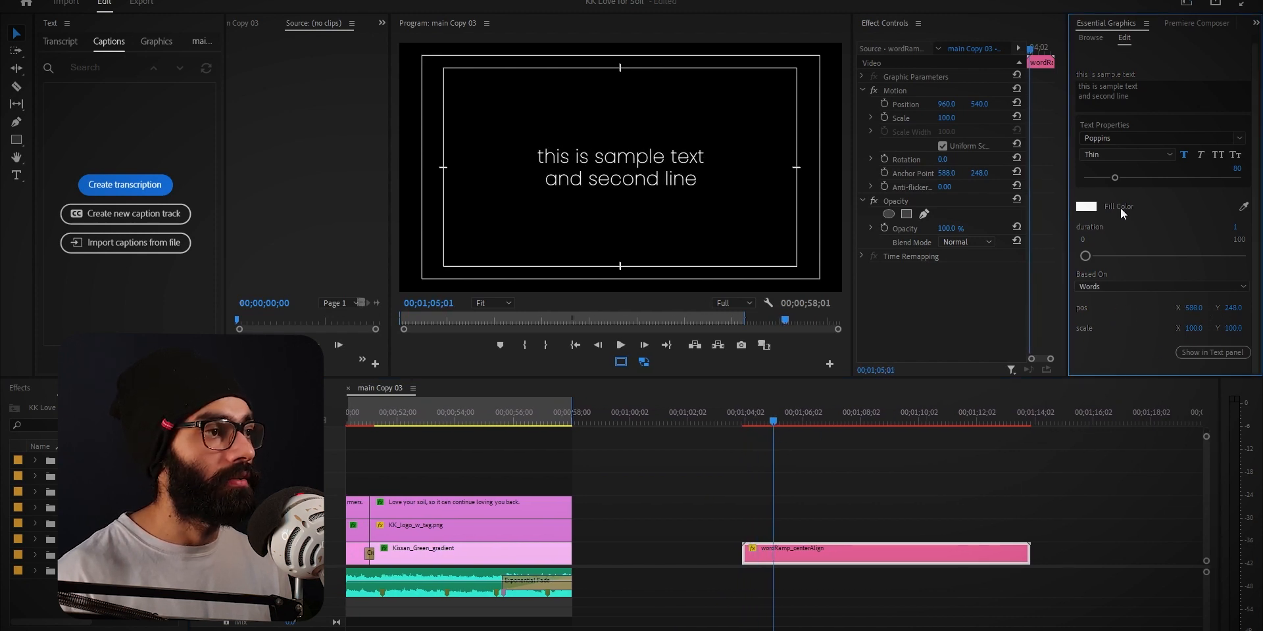
{"action": "left_click", "coordinate": [1089, 209]}
{"action": "left_click", "coordinate": [561, 348]}
{"action": "left_click", "coordinate": [783, 231]}
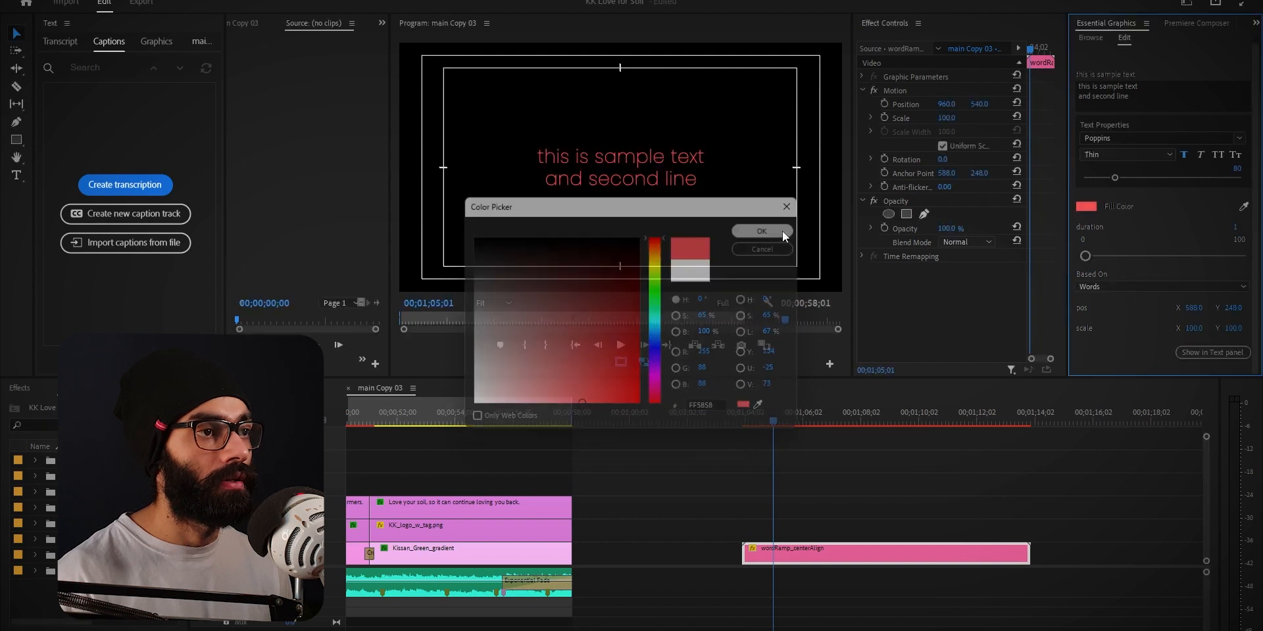
Set the word ramp's Based On option to Characters Excluding Spaces and scrub through the clip
{"action": "left_click", "coordinate": [1151, 286]}
{"action": "left_click", "coordinate": [1170, 278]}
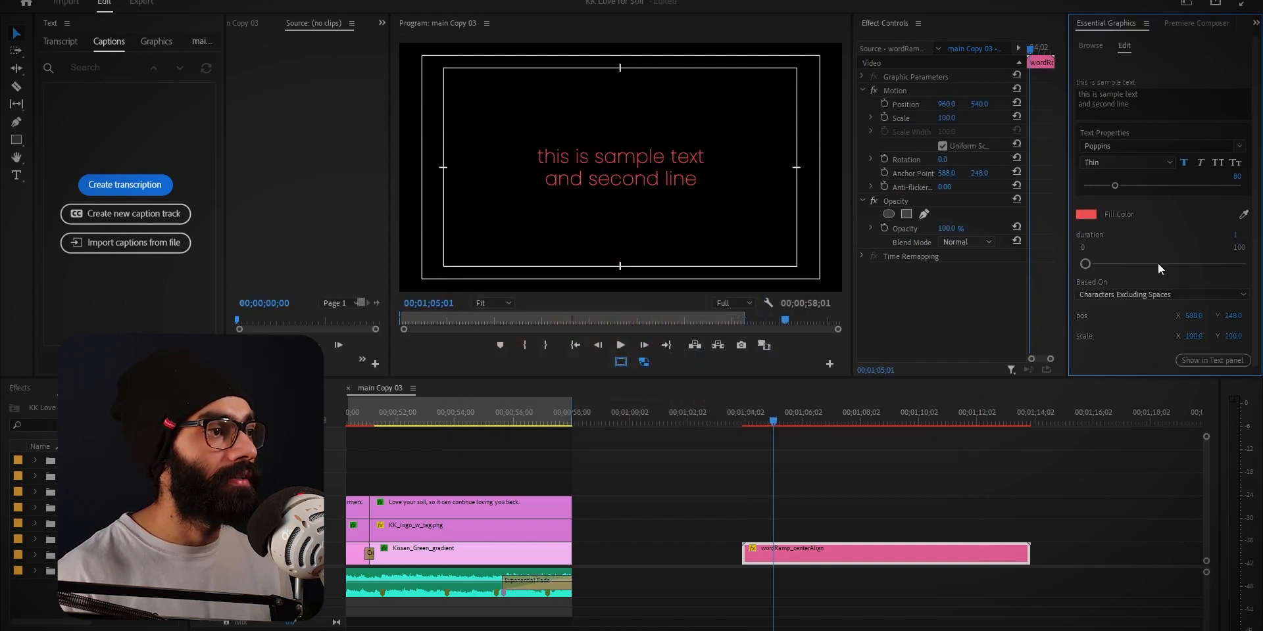
{"action": "left_click_drag", "start_coordinate": [755, 418], "coordinate": [794, 419]}
Set the sample text's fill colour to white FFFFFF
{"action": "left_click", "coordinate": [1089, 217]}
{"action": "left_click_drag", "start_coordinate": [594, 363], "coordinate": [423, 415]}
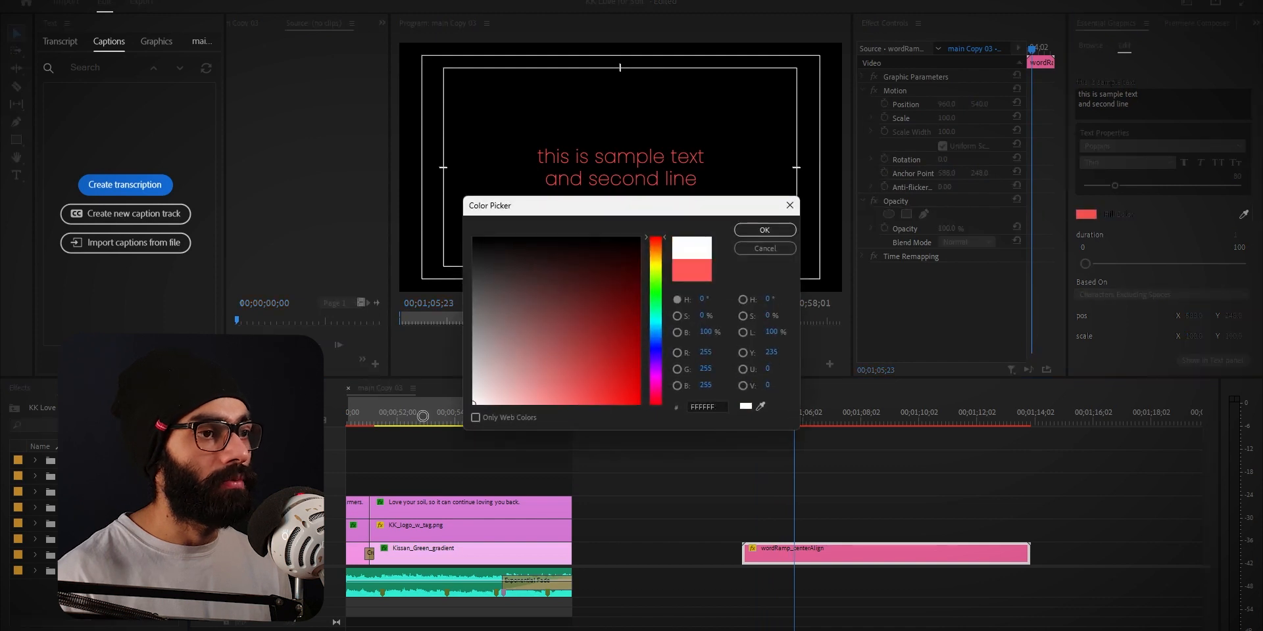
{"action": "left_click", "coordinate": [776, 230]}
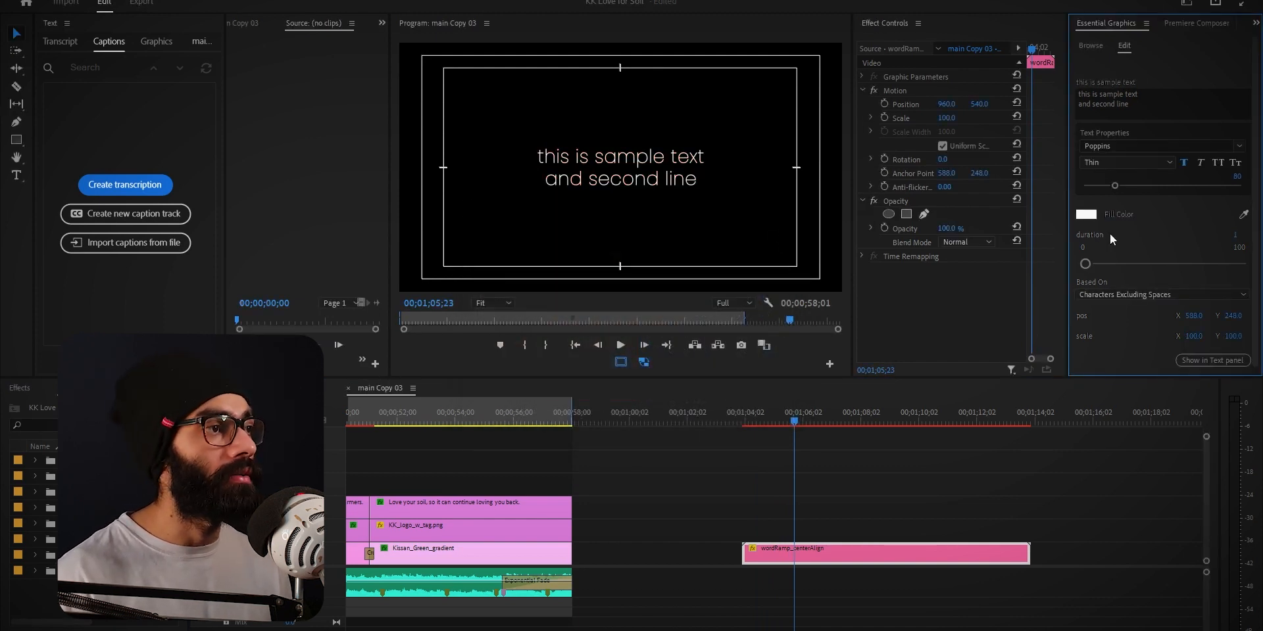
Play the wordRamp_centerAlign clip from its start and scrub through the character animation
{"action": "left_click_drag", "start_coordinate": [780, 420], "coordinate": [747, 425]}
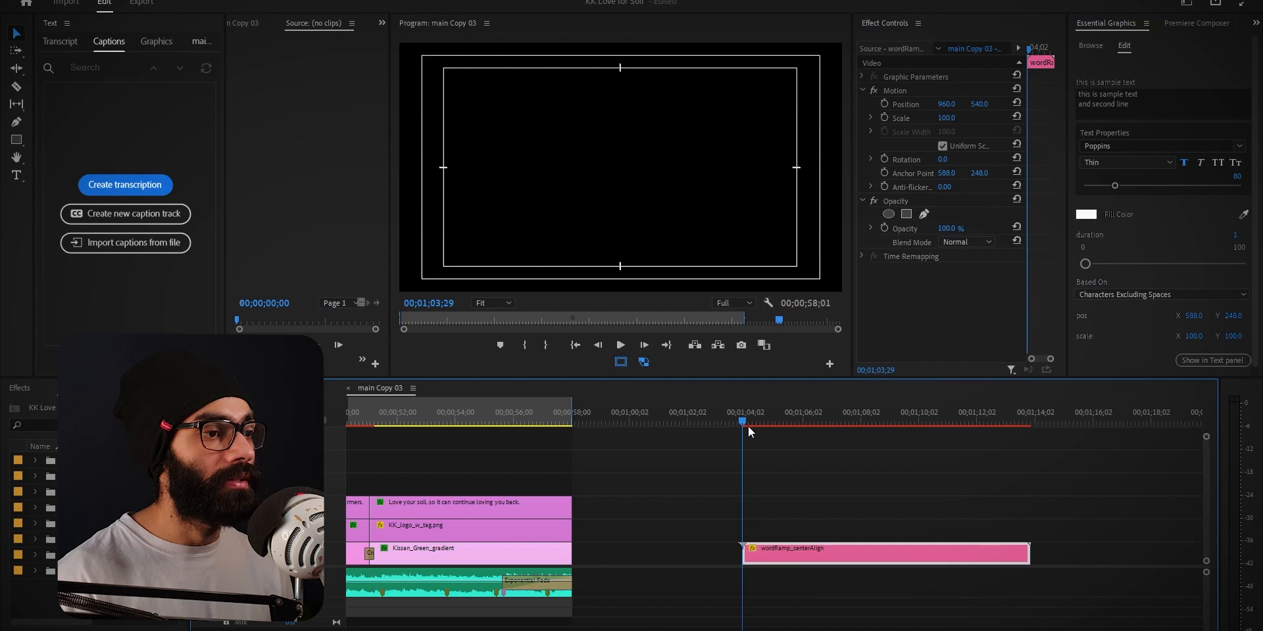
{"action": "key", "text": "space"}
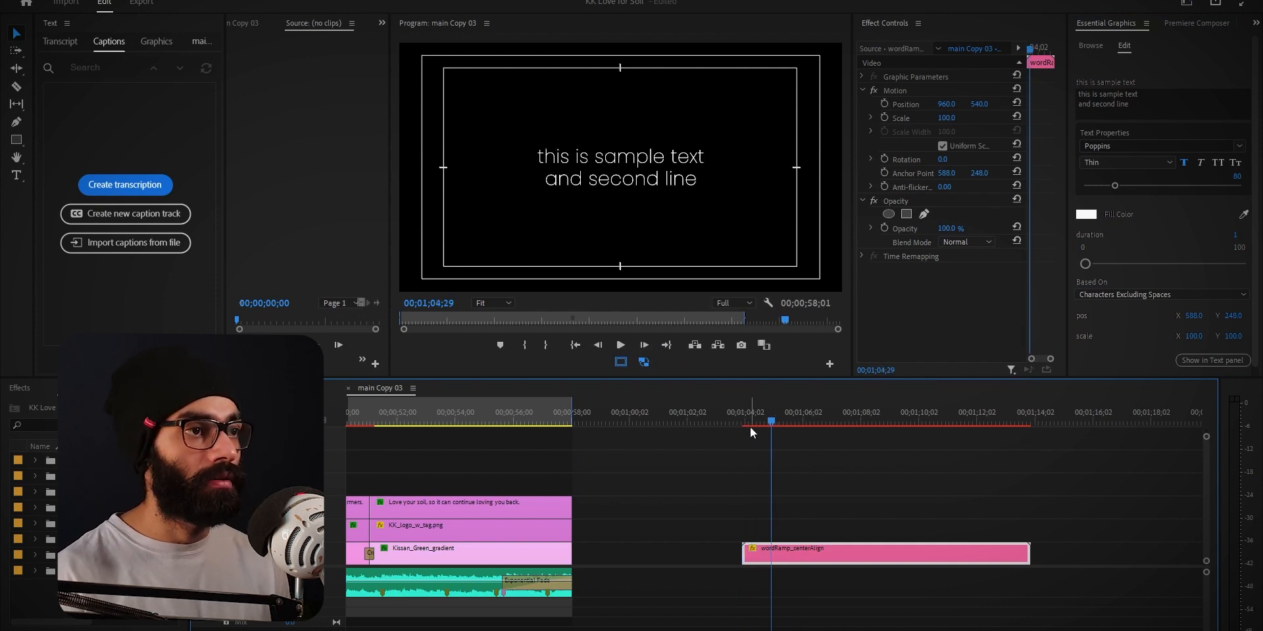
{"action": "left_click_drag", "start_coordinate": [755, 425], "coordinate": [797, 460]}
{"action": "scroll", "coordinate": [1130, 327], "scroll_direction": "down", "scroll_amount": 2}
{"action": "scroll", "coordinate": [1131, 329], "scroll_direction": "up", "scroll_amount": 2}
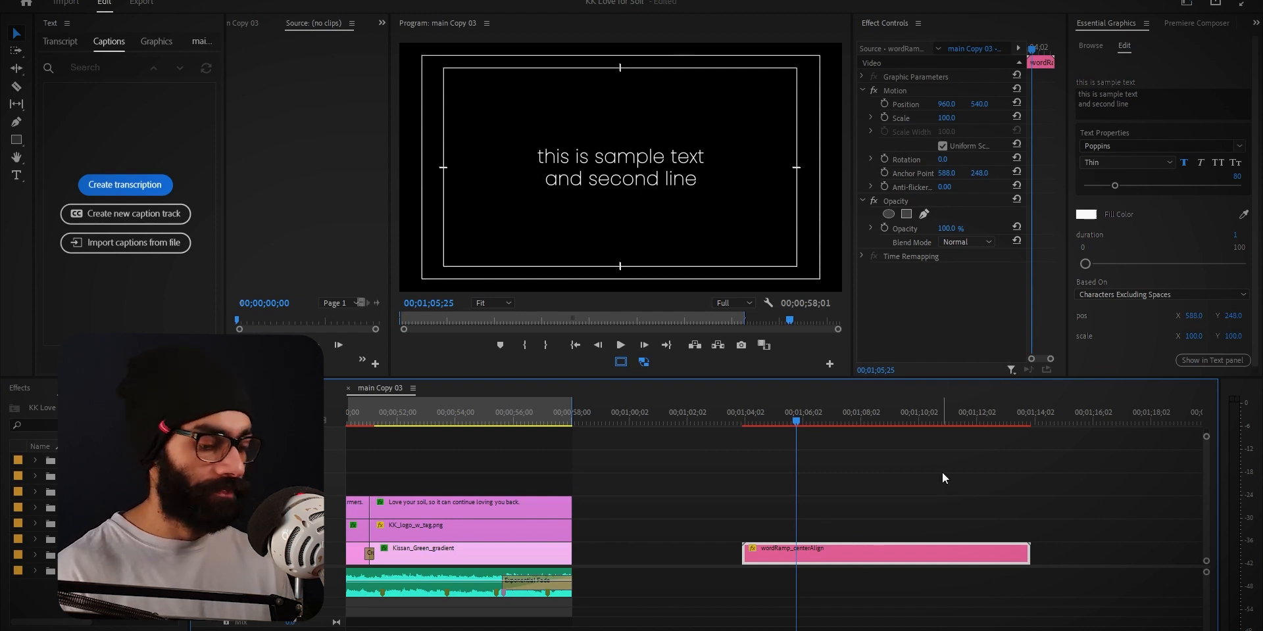
Replace the wordRamp_centerAlign clip with the proceduralTypewriter template on the Video 3 track and play it
{"action": "key", "text": "Delete"}
{"action": "left_click_drag", "start_coordinate": [1165, 313], "coordinate": [713, 508]}
{"action": "left_click", "coordinate": [728, 422]}
{"action": "key", "text": "space"}
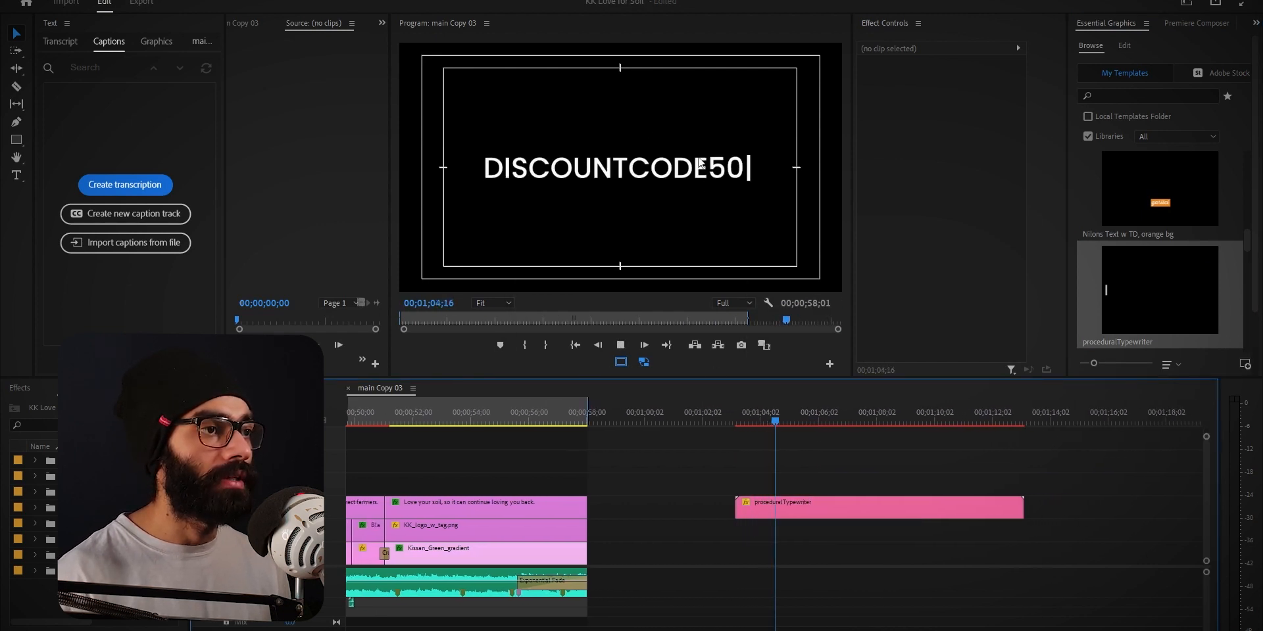
{"action": "left_click_drag", "start_coordinate": [769, 414], "coordinate": [724, 429]}
Change the typewriter clip's text to "inthekhud" and turn off All Caps
{"action": "left_click", "coordinate": [736, 507]}
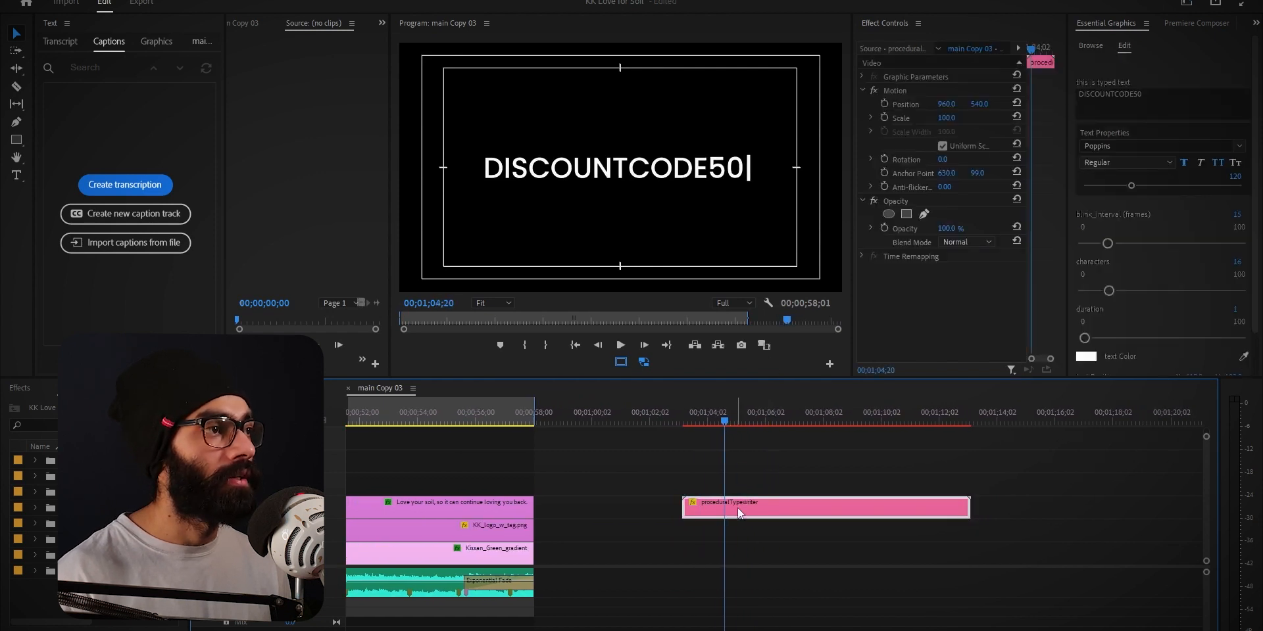
{"action": "double_click", "coordinate": [1143, 110]}
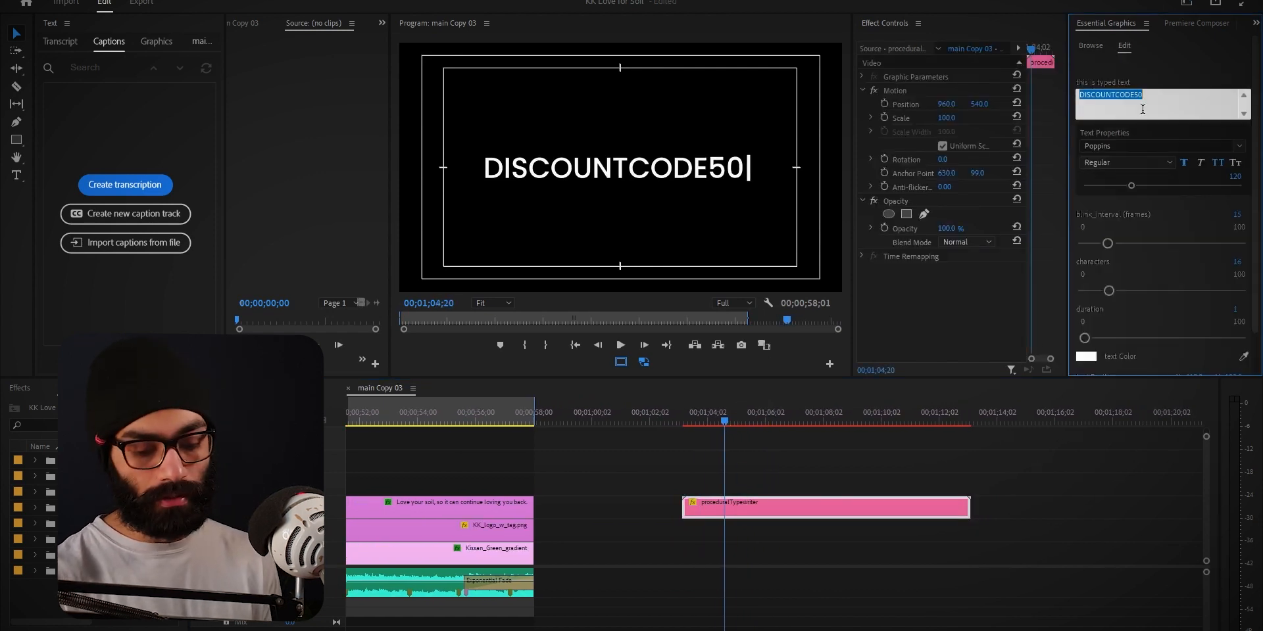
{"action": "type", "text": "inthekhud"}
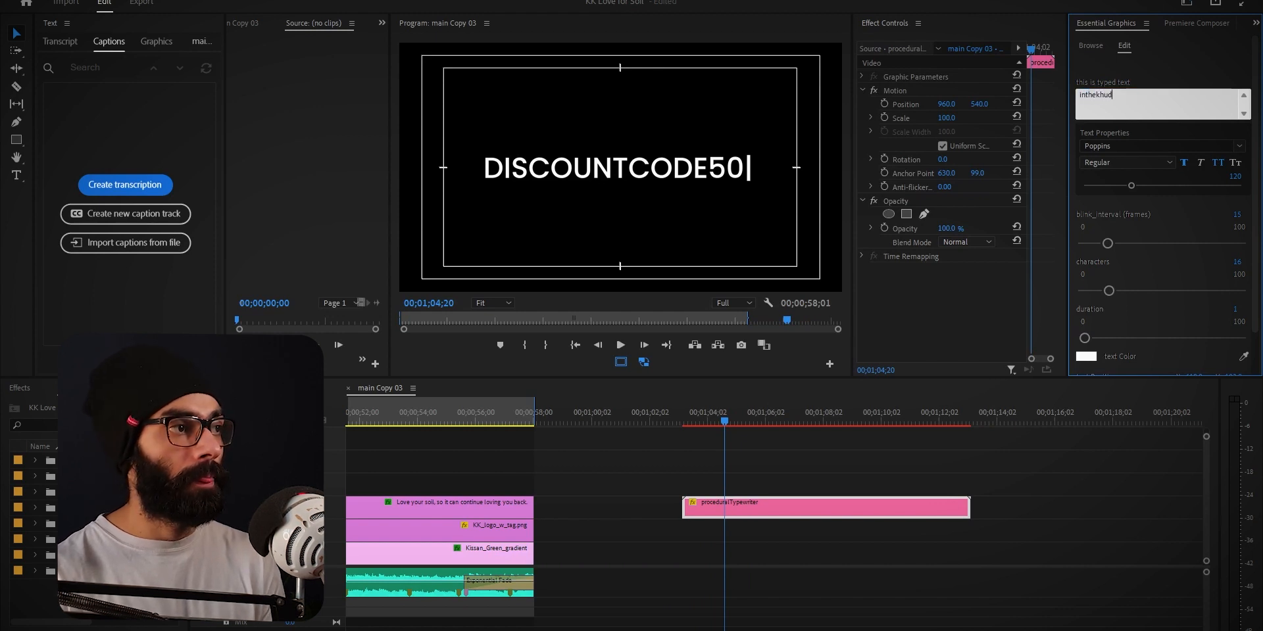
{"action": "key", "text": "Escape"}
{"action": "left_click", "coordinate": [771, 415]}
{"action": "left_click", "coordinate": [1218, 163]}
Play the typewriter clip from its start to check the new text's typing animation
{"action": "left_click_drag", "start_coordinate": [785, 411], "coordinate": [684, 433]}
{"action": "key", "text": "space"}
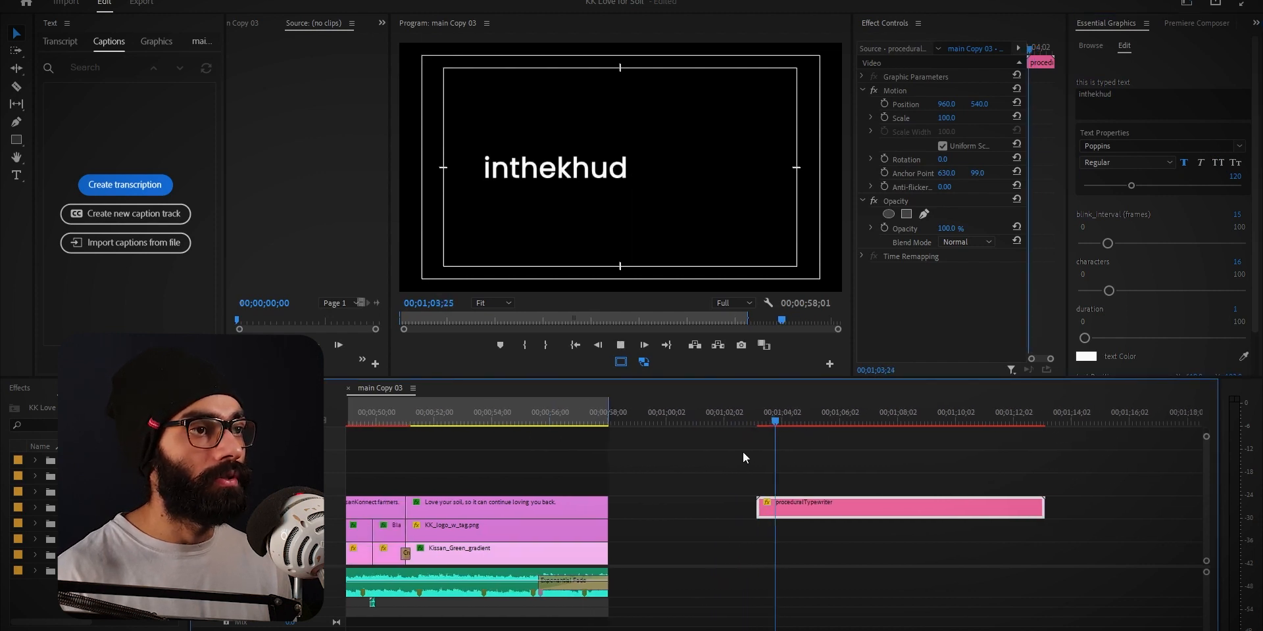
{"action": "key", "text": "space"}
Extend the typewriter clip's text to read "inthekhud becomes weeklykhud"
{"action": "left_click", "coordinate": [1124, 93]}
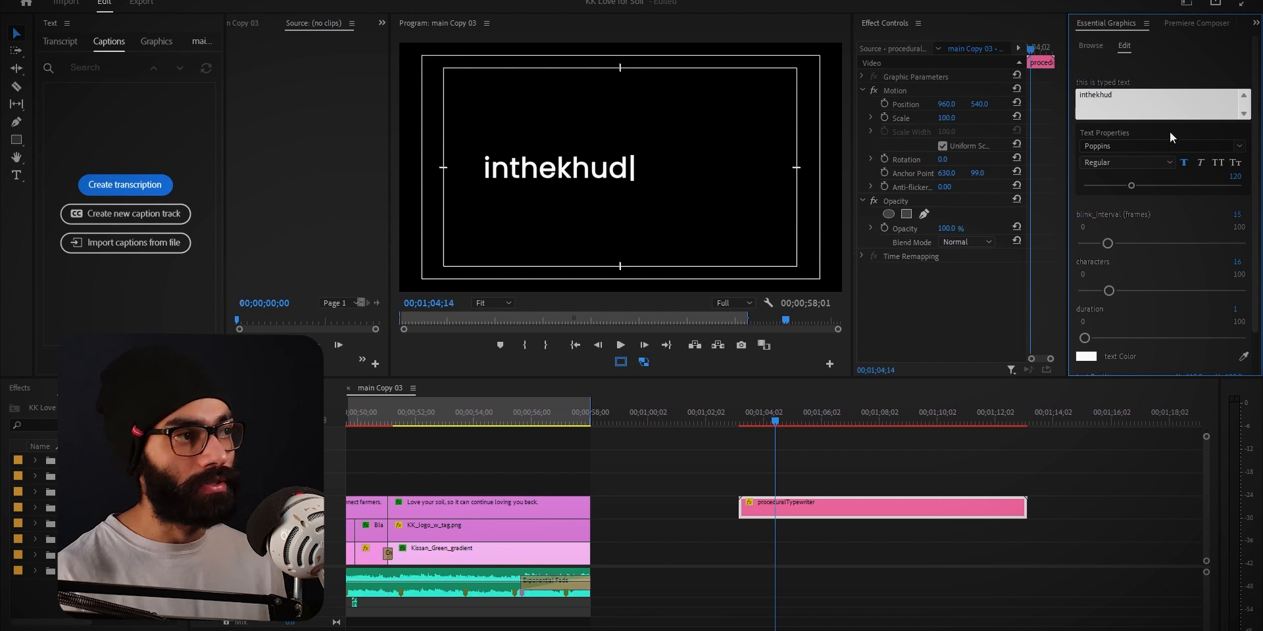
{"action": "type", "text": "g"}
{"action": "key", "text": "BackSpace"}
{"action": "type", "text": "becomes week"}
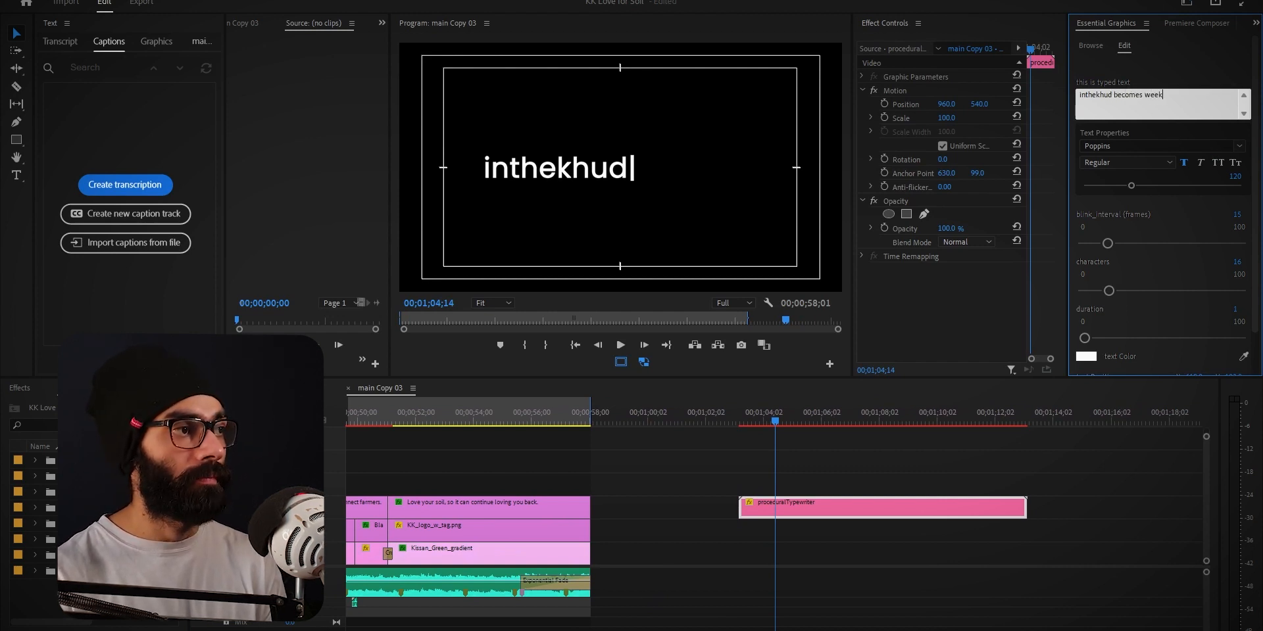
{"action": "type", "text": "d"}
{"action": "key", "text": "Escape"}
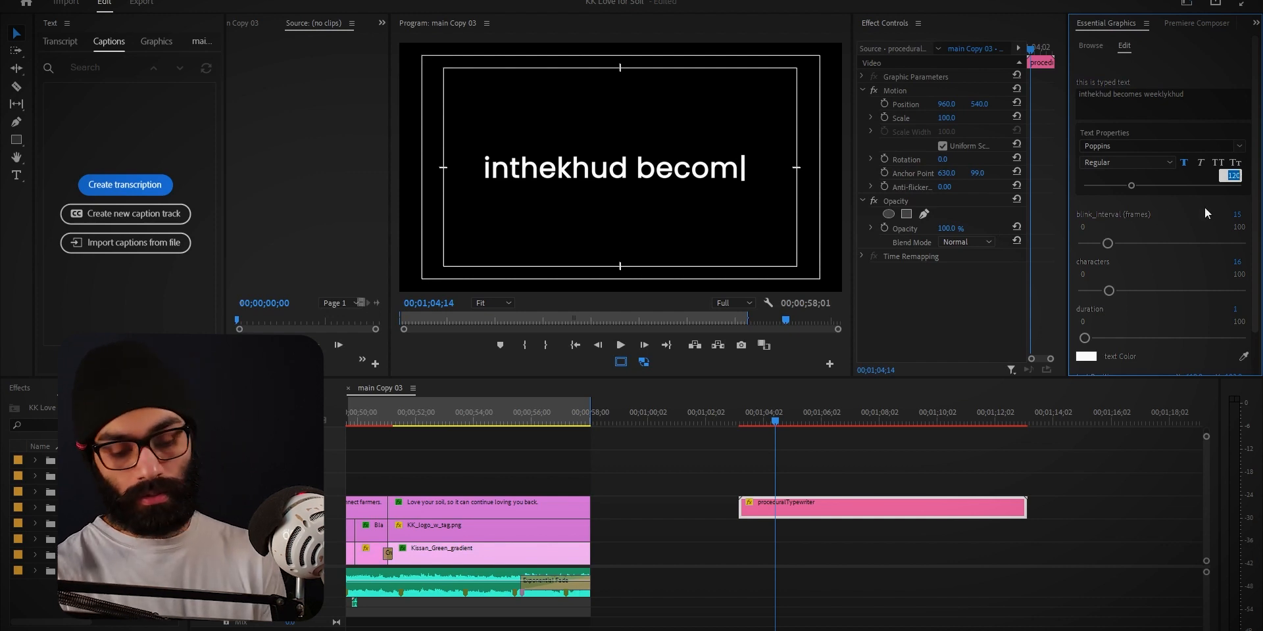
Set the typewriter text's font size to 60 and its characters value to 28
{"action": "type", "text": "60"}
{"action": "key", "text": "Return"}
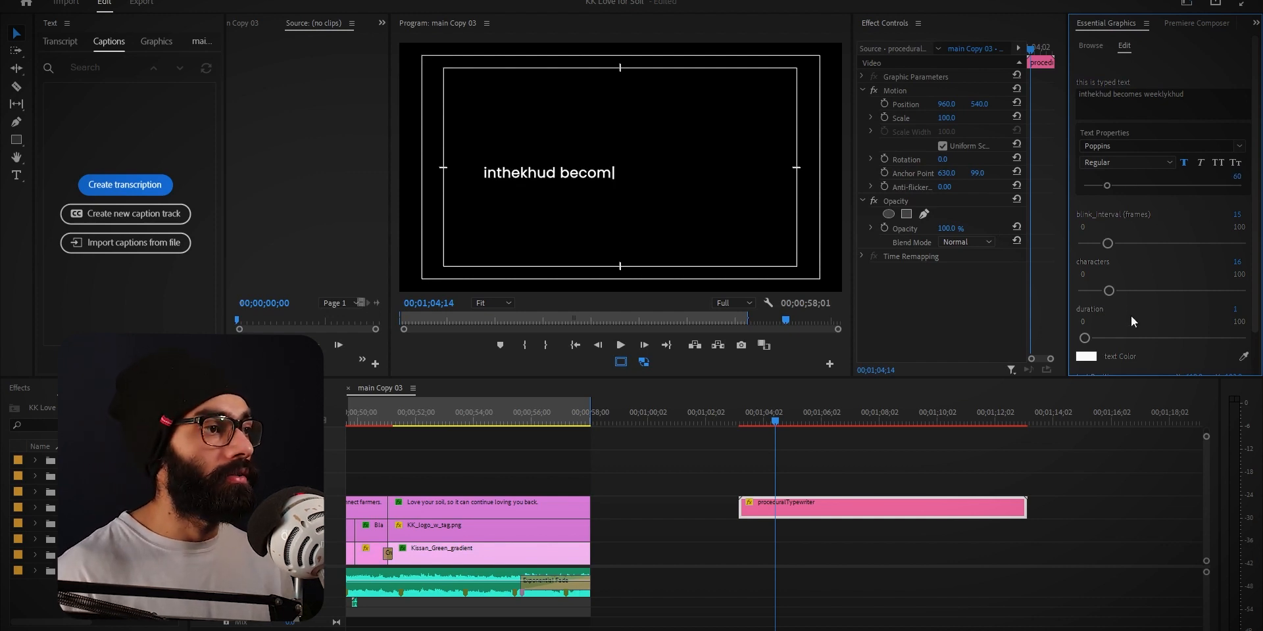
{"action": "scroll", "coordinate": [1166, 266], "scroll_direction": "down", "scroll_amount": 2}
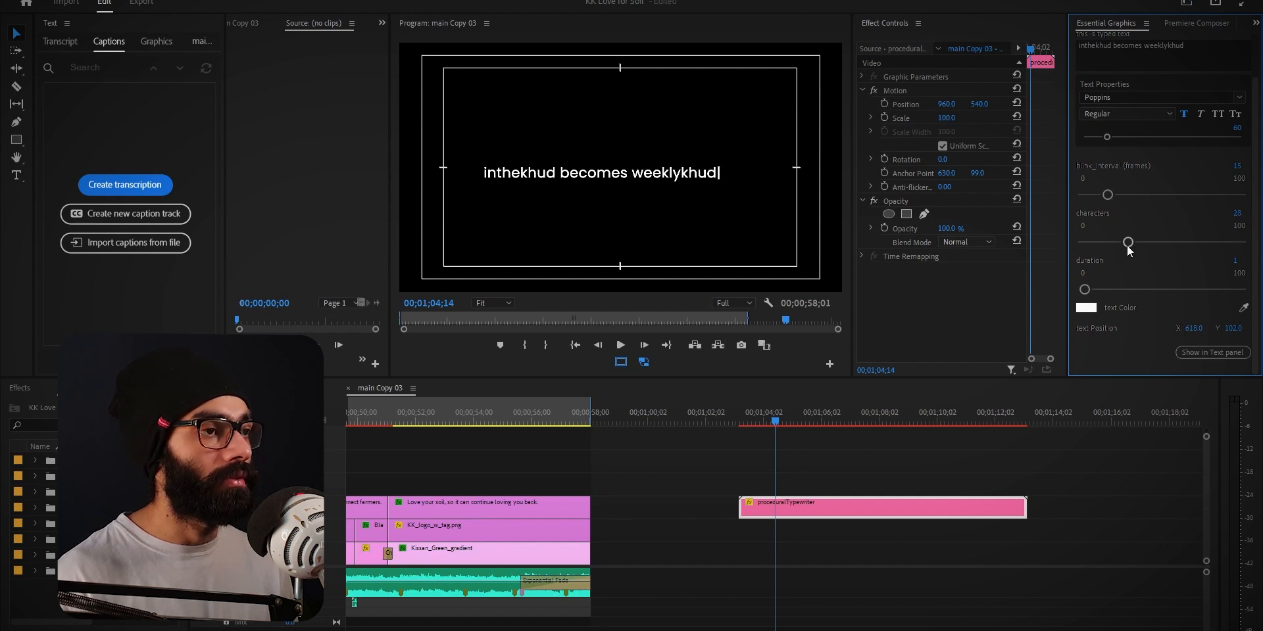
Play the typewriter clip twice from its start to check the typing speed and the blinking cursor
{"action": "left_click", "coordinate": [740, 423]}
{"action": "key", "text": "space"}
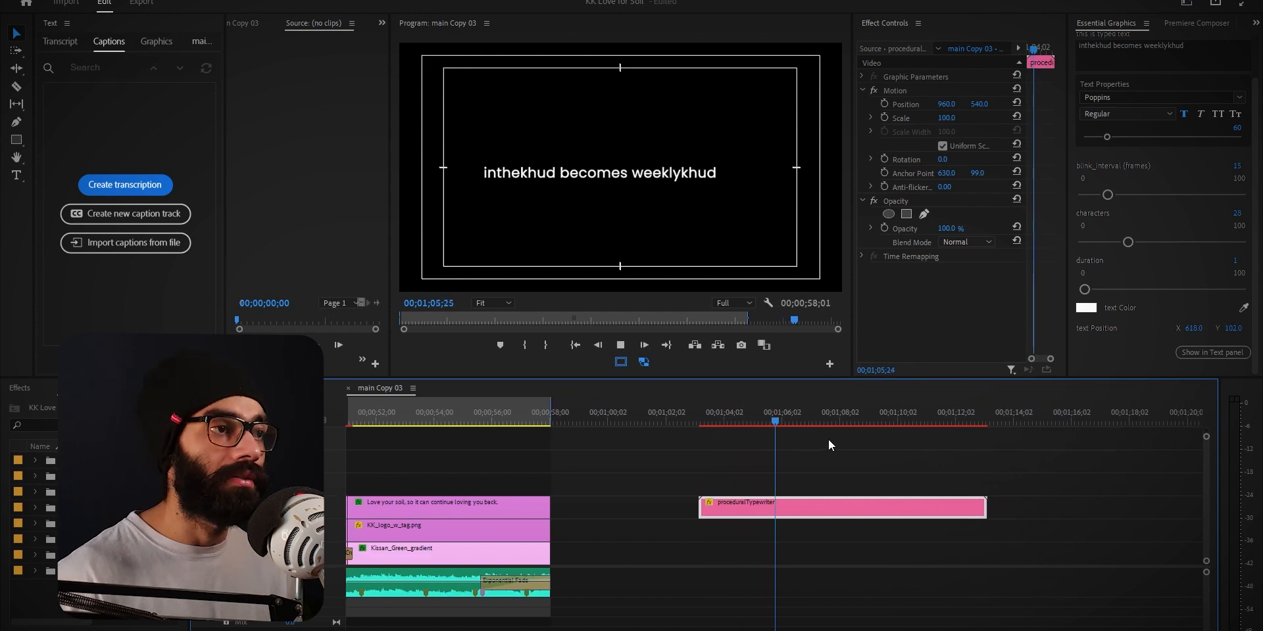
{"action": "key", "text": "space"}
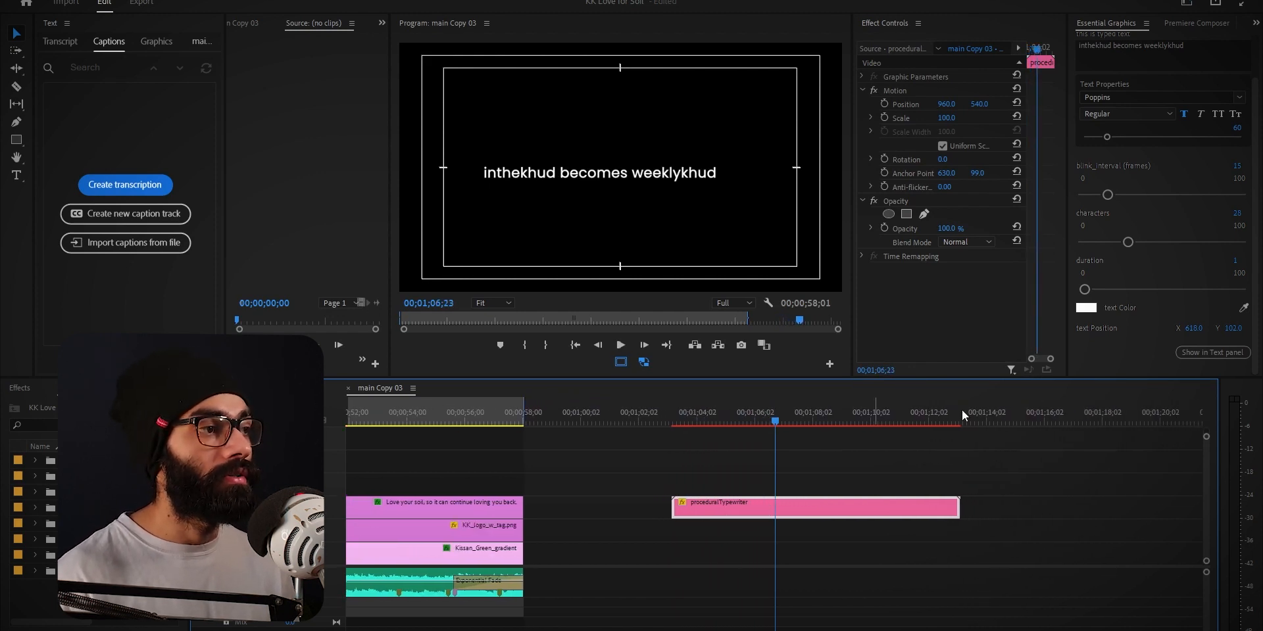
{"action": "left_click_drag", "start_coordinate": [776, 421], "coordinate": [673, 433]}
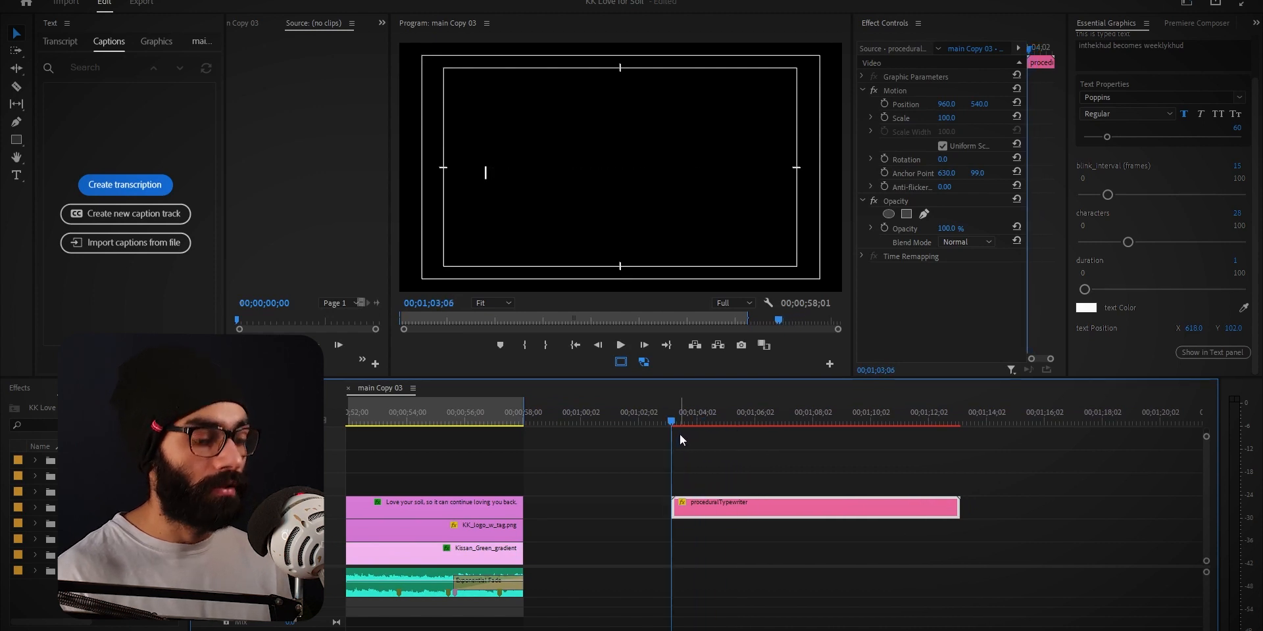
{"action": "key", "text": "space"}
{"action": "key", "text": "space"}
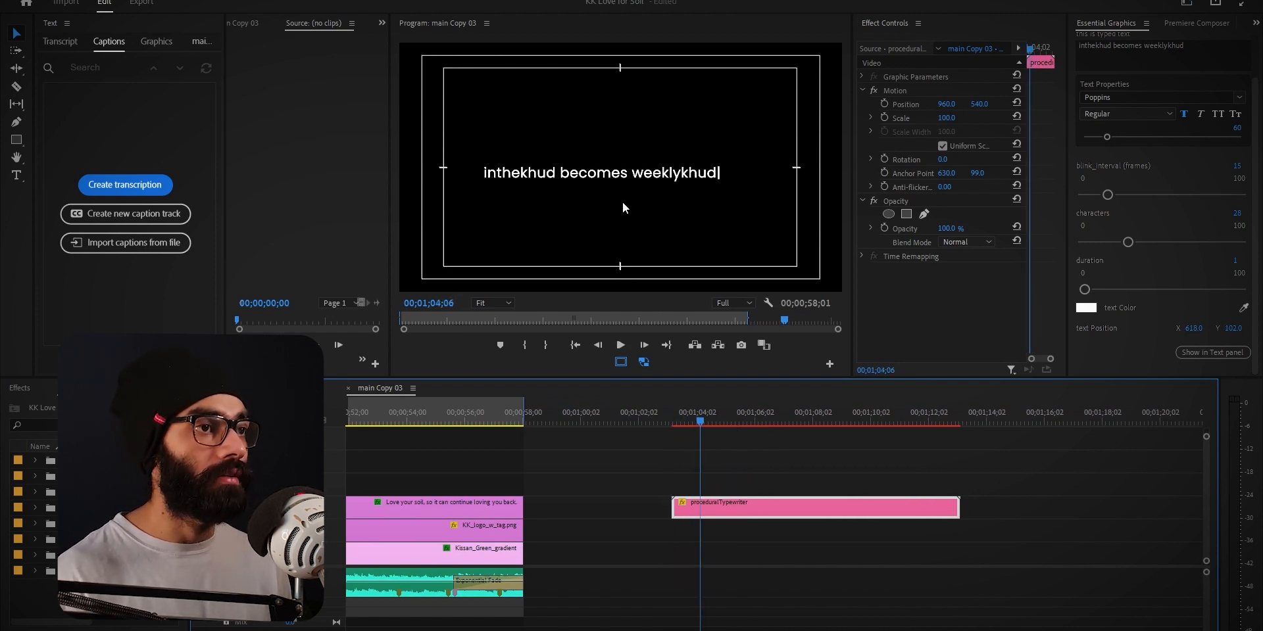
Set the typewriter animation's duration to 3 and play the clip from its start
{"action": "left_click", "coordinate": [1238, 260]}
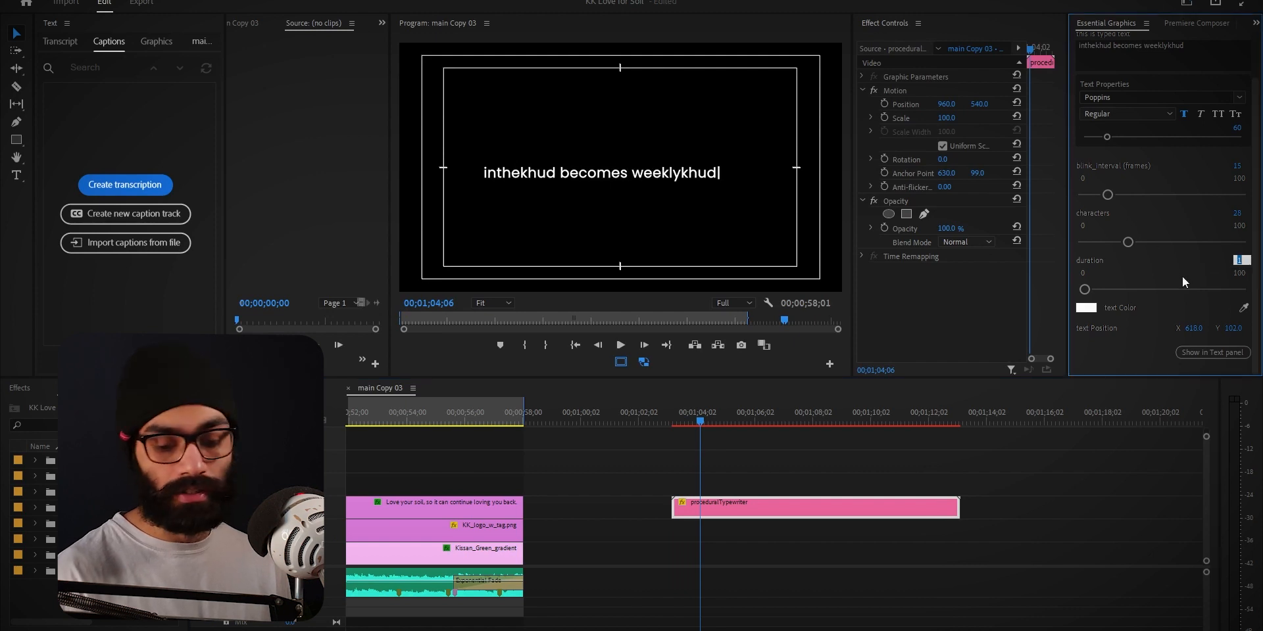
{"action": "type", "text": "3"}
{"action": "key", "text": "Return"}
{"action": "key", "text": "Up"}
{"action": "key", "text": "space"}
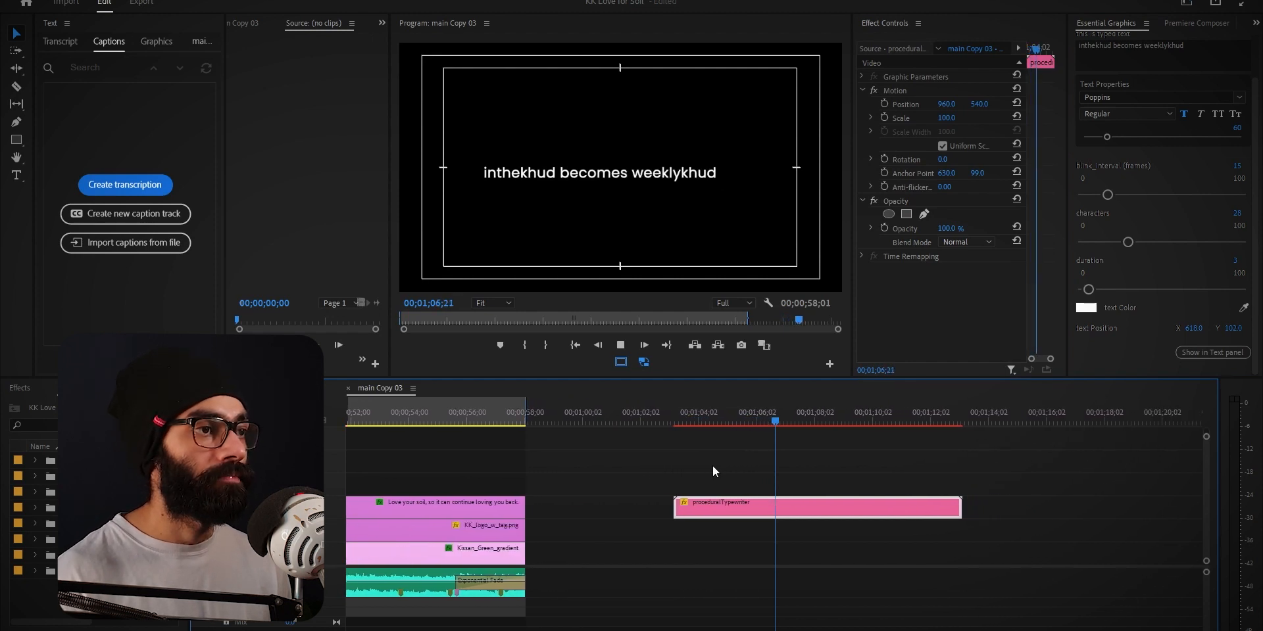
Stop playback, return the playhead to the start of the typewriter clip and replay its animation
{"action": "key", "text": "space"}
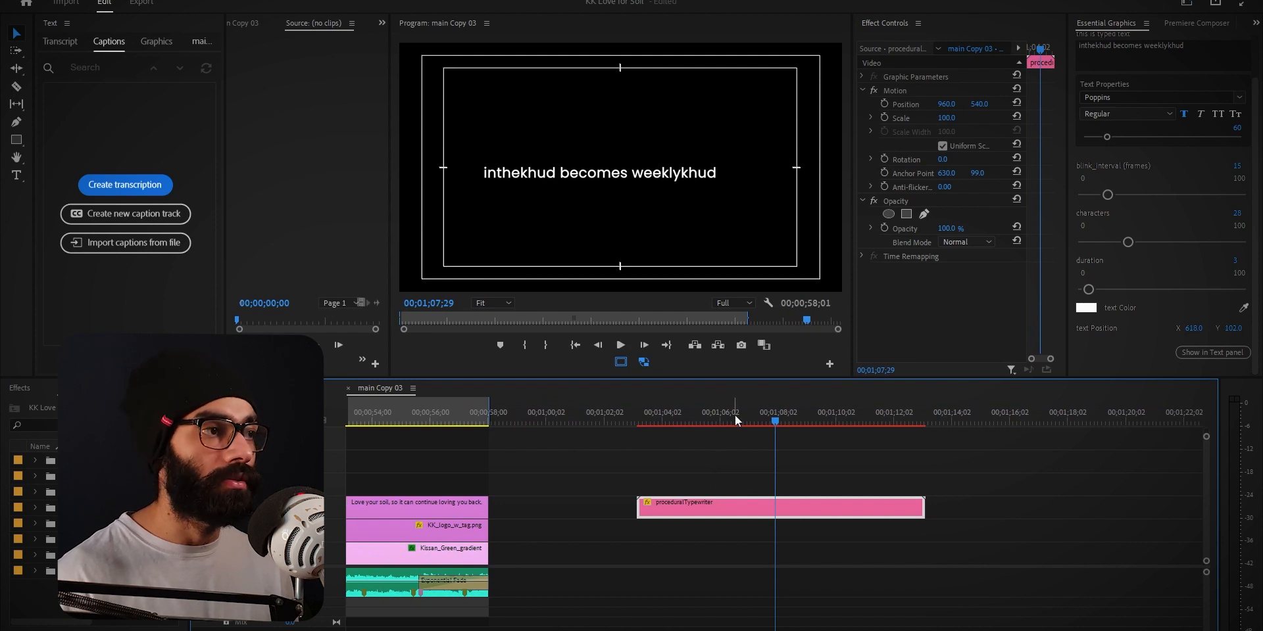
{"action": "left_click_drag", "start_coordinate": [737, 418], "coordinate": [649, 444]}
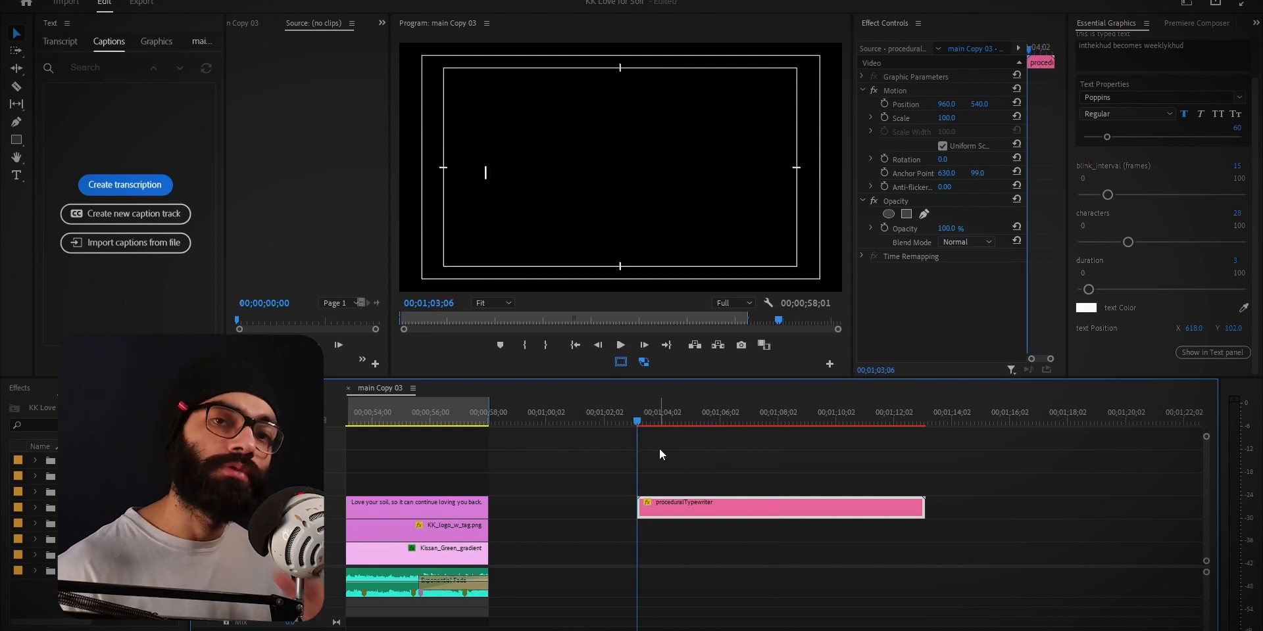
{"action": "key", "text": "space"}
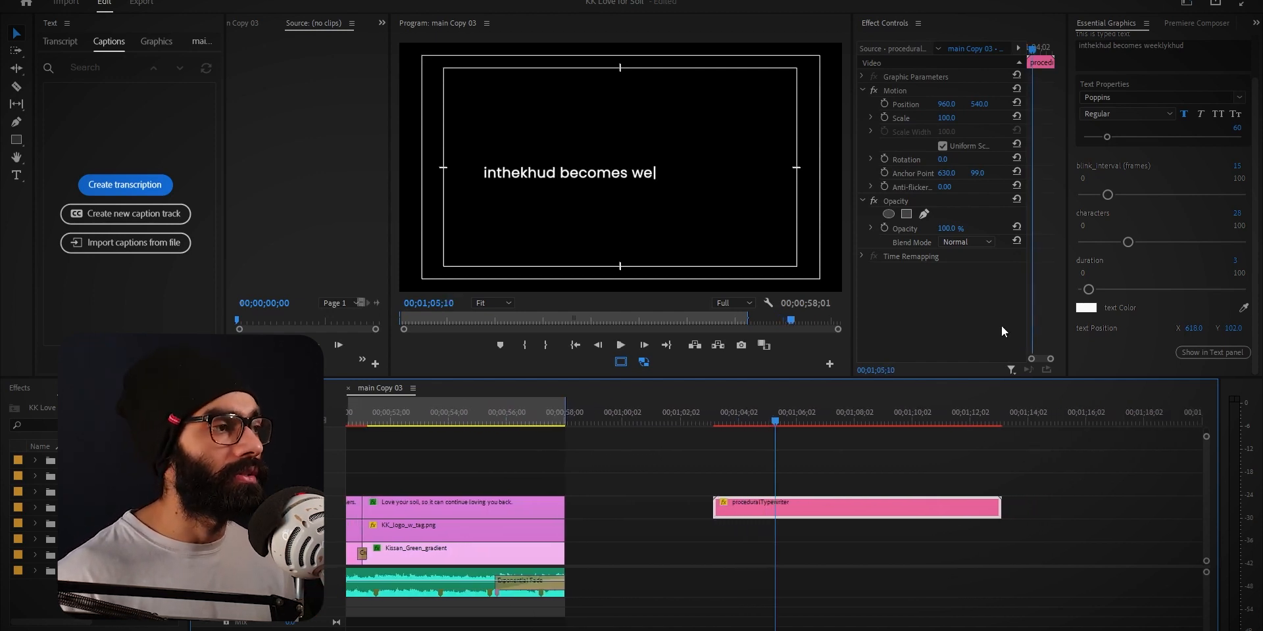
Set the typewriter animation's duration to 5 and play the clip from its start to check the slower typing
{"action": "left_click_drag", "start_coordinate": [1236, 266], "coordinate": [1242, 267]}
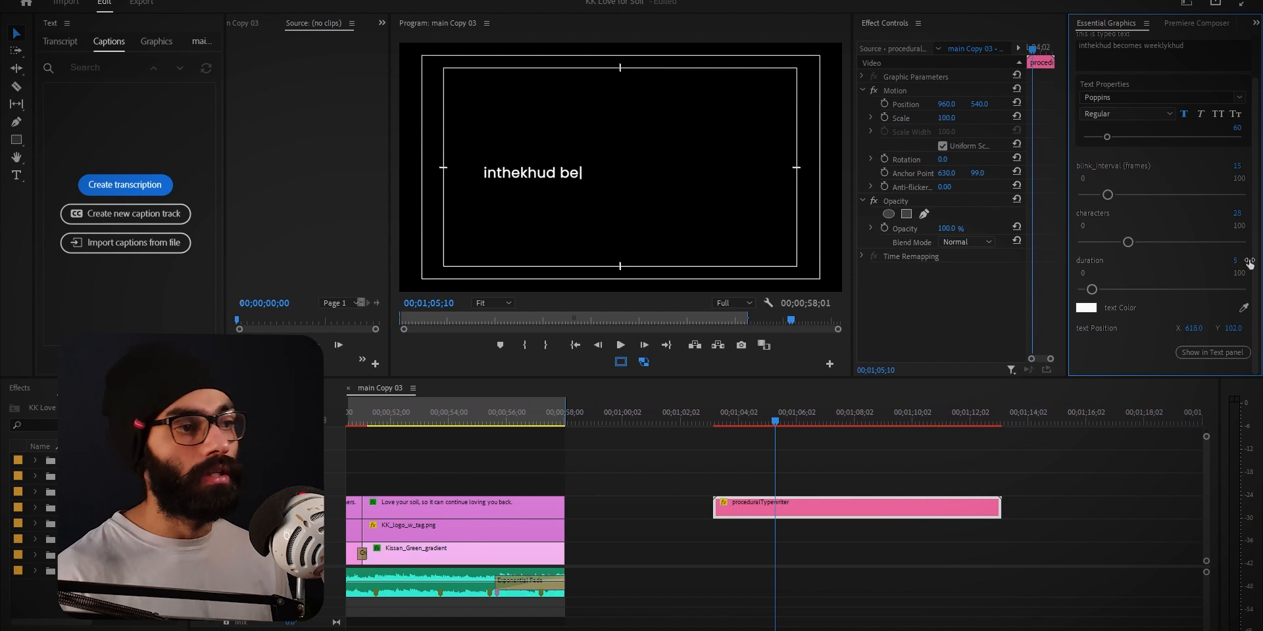
{"action": "left_click", "coordinate": [721, 421]}
{"action": "key", "text": "space"}
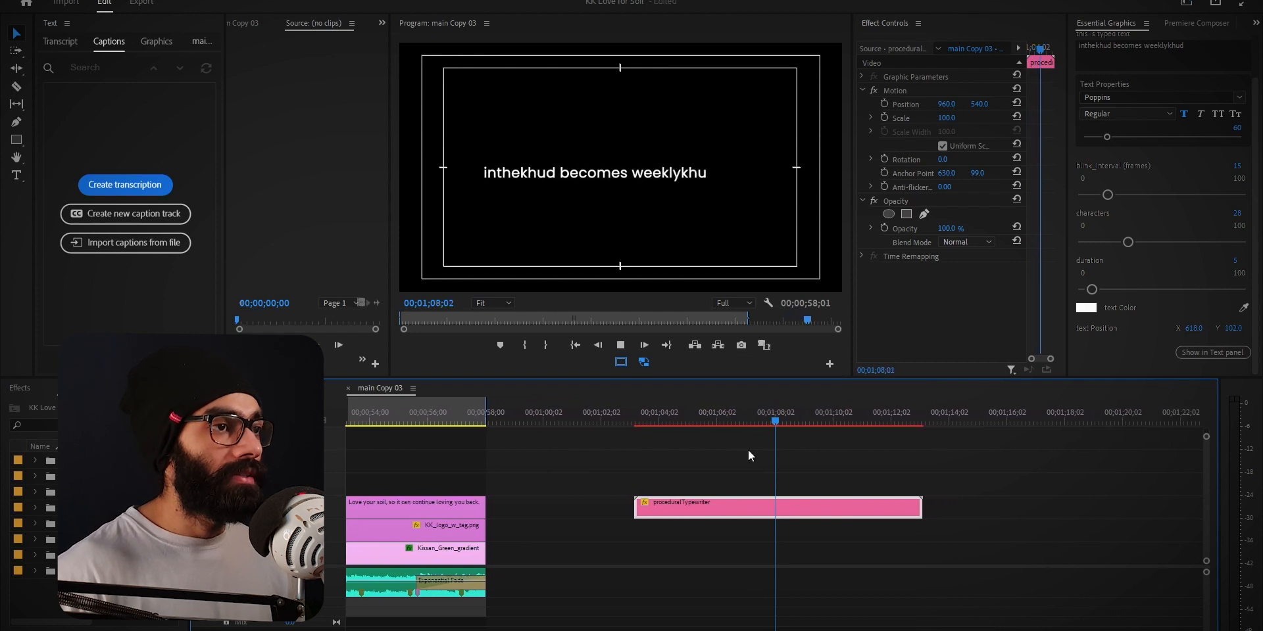
{"action": "key", "text": "space"}
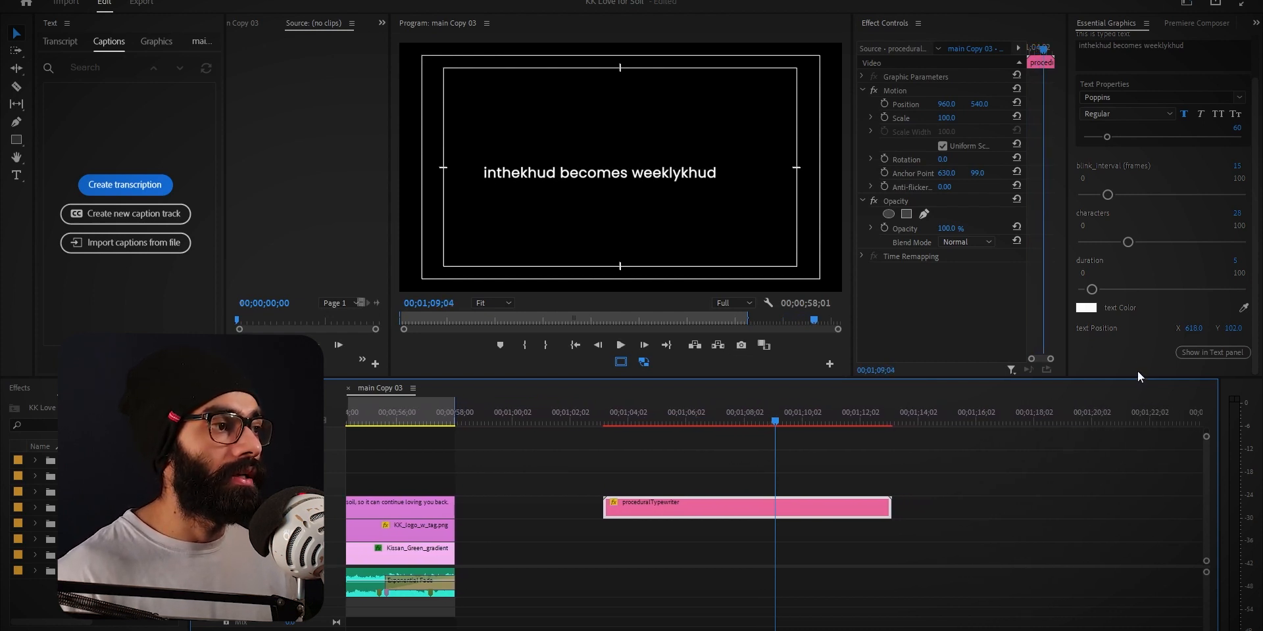
Enlarge the panel area above the timeline and switch to the In The Khud notes window
{"action": "left_click_drag", "start_coordinate": [1133, 379], "coordinate": [1131, 405]}
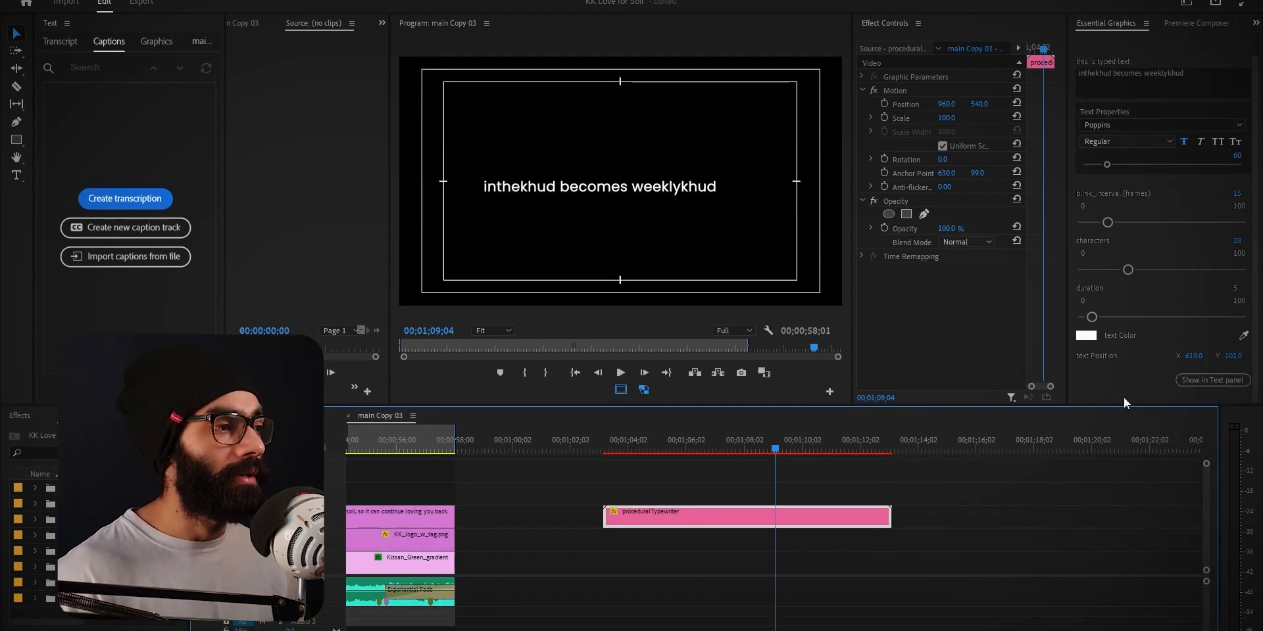
{"action": "key", "text": "alt+Tab"}
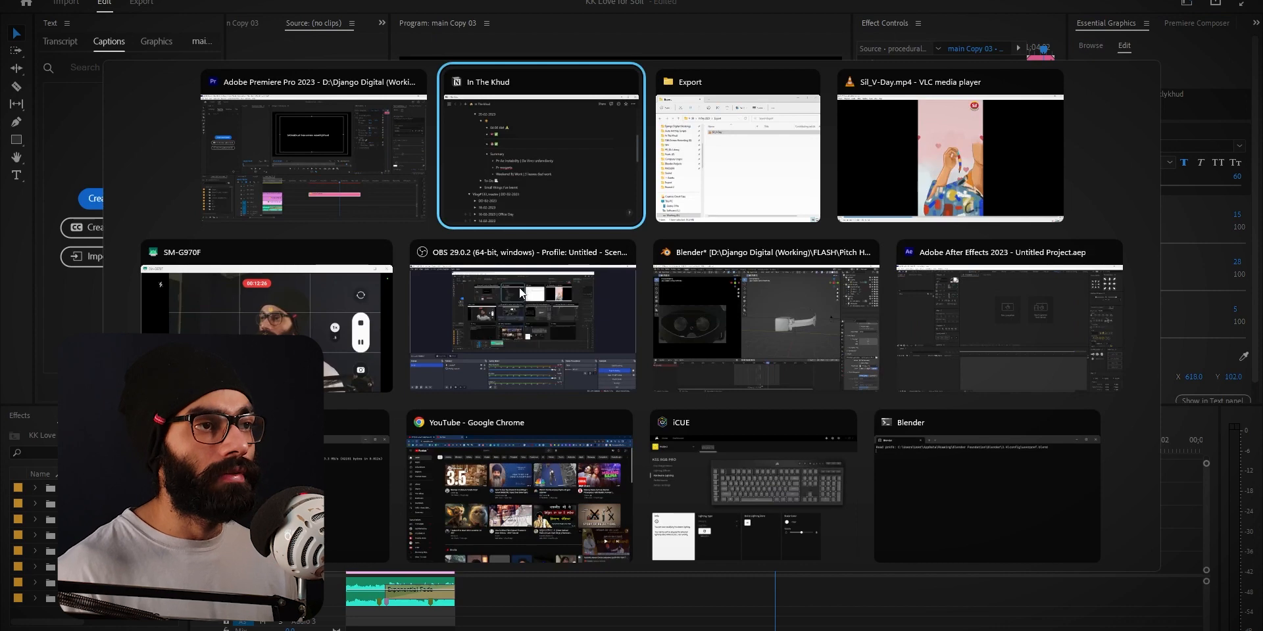
{"action": "key", "text": "alt+Tab"}
{"action": "key", "text": "alt+Tab"}
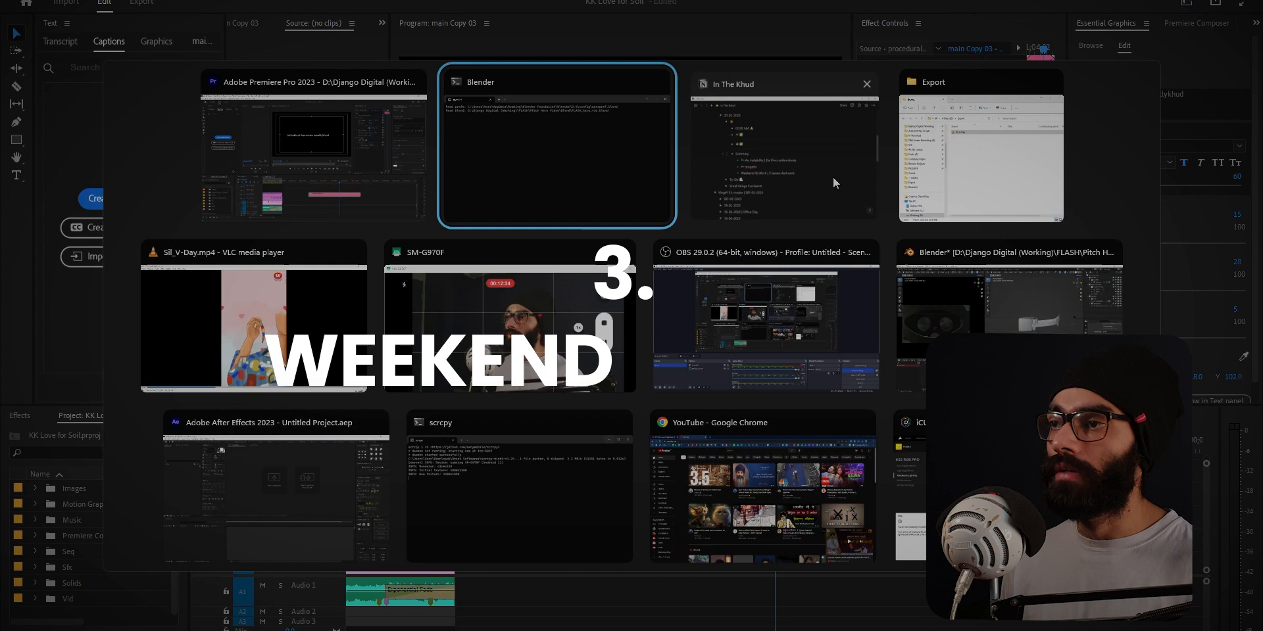
{"action": "left_click", "coordinate": [833, 177]}
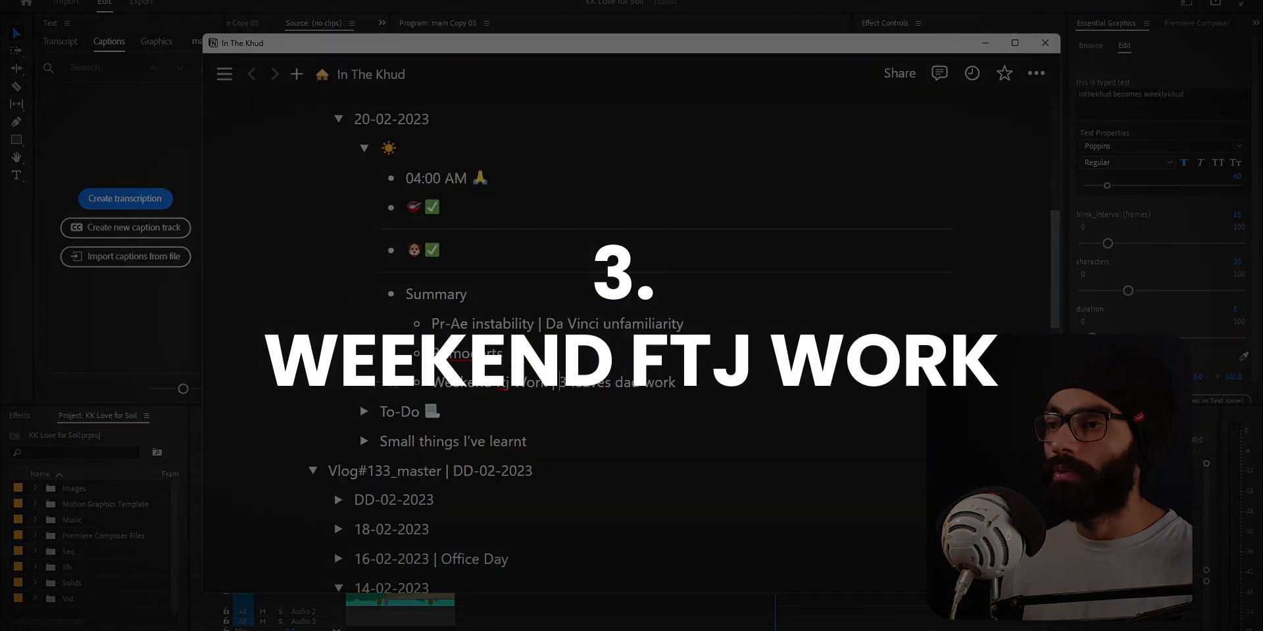